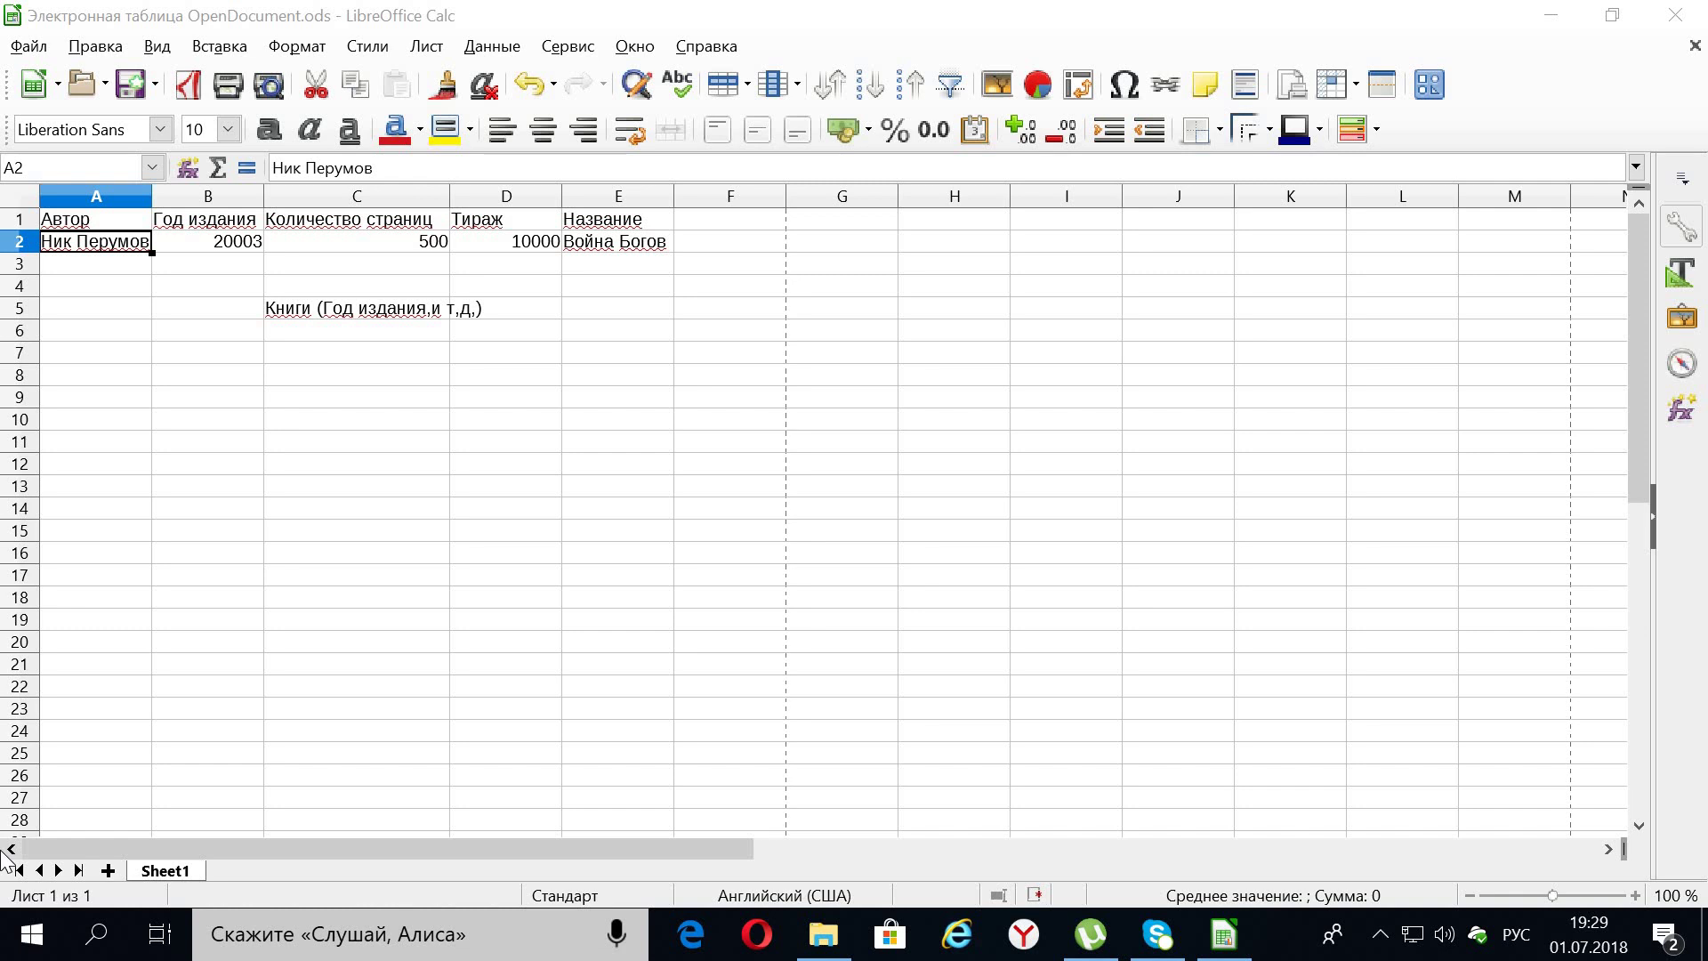
pyautogui.click(837, 222)
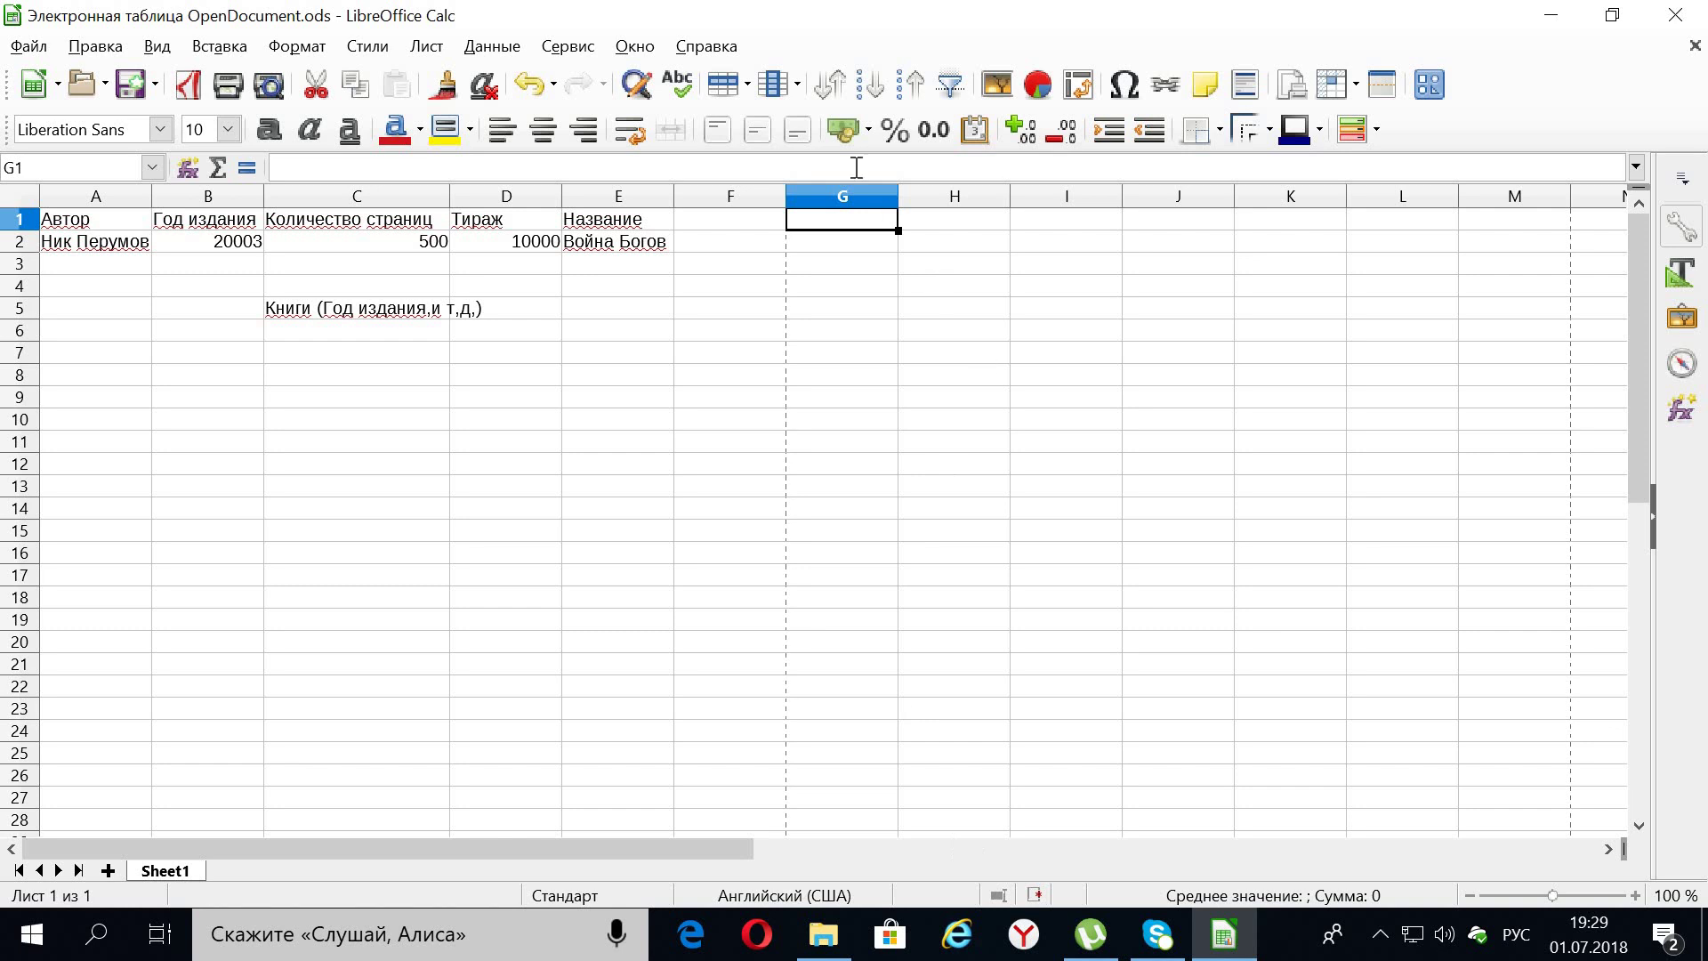
pyautogui.doubleClick(829, 219)
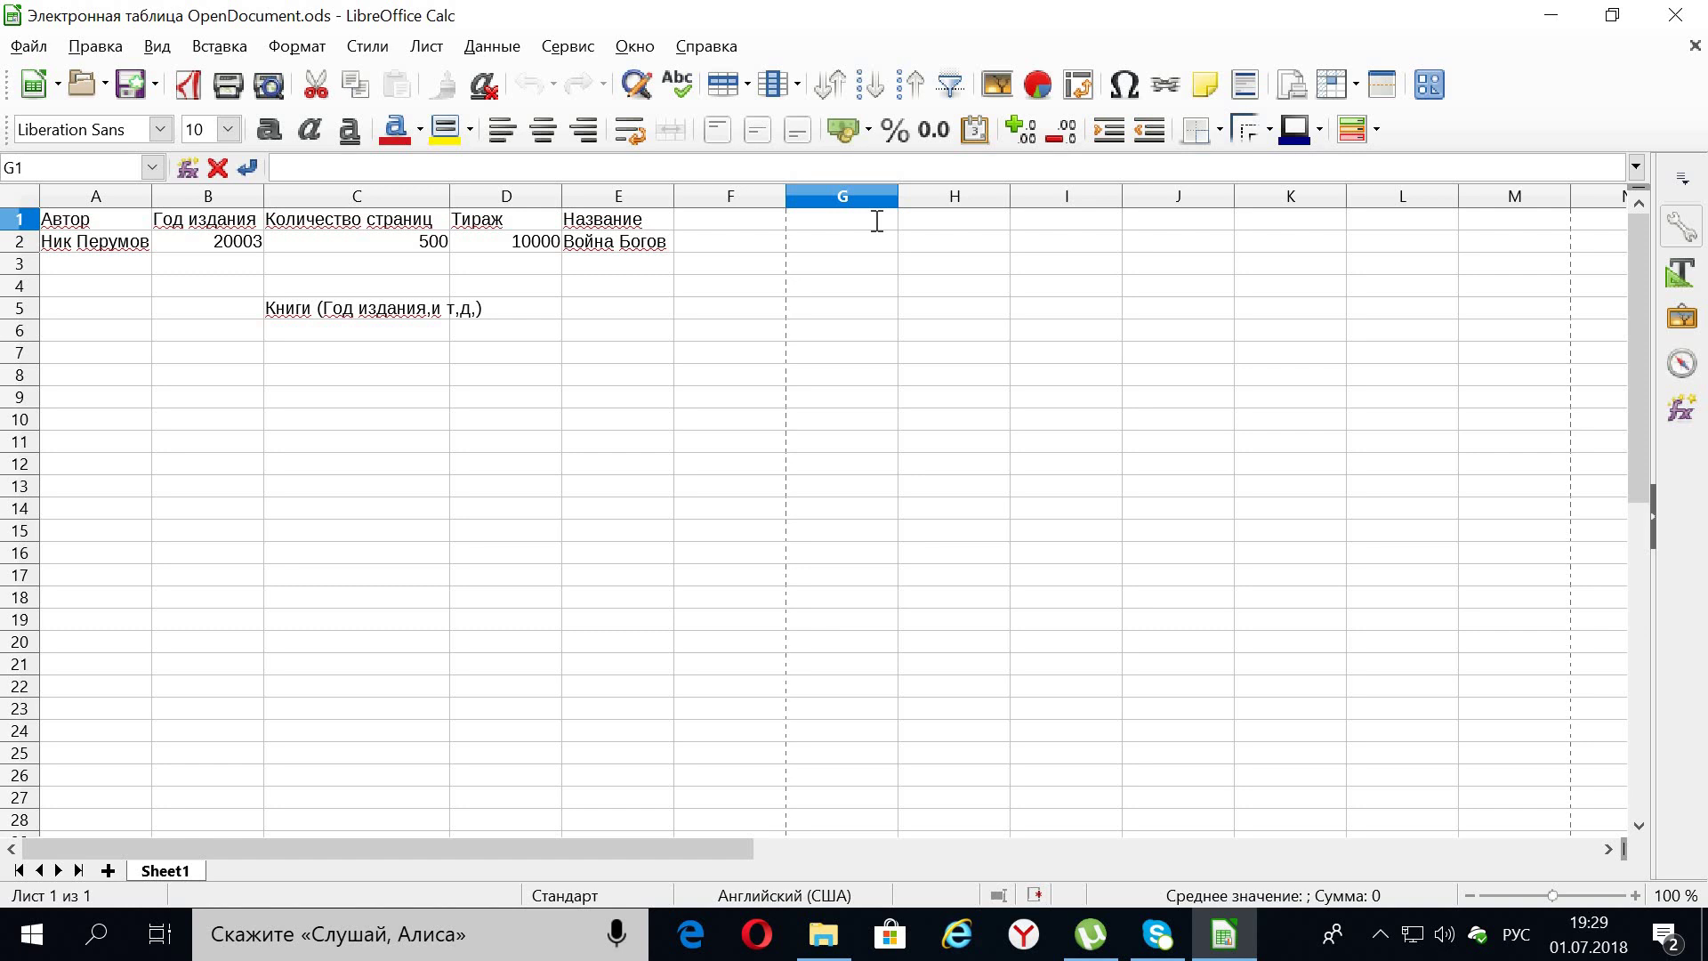
pyautogui.click(854, 305)
pyautogui.doubleClick(866, 222)
pyautogui.moveTo(899, 302); pyautogui.dragTo(884, 235)
pyautogui.click(884, 223)
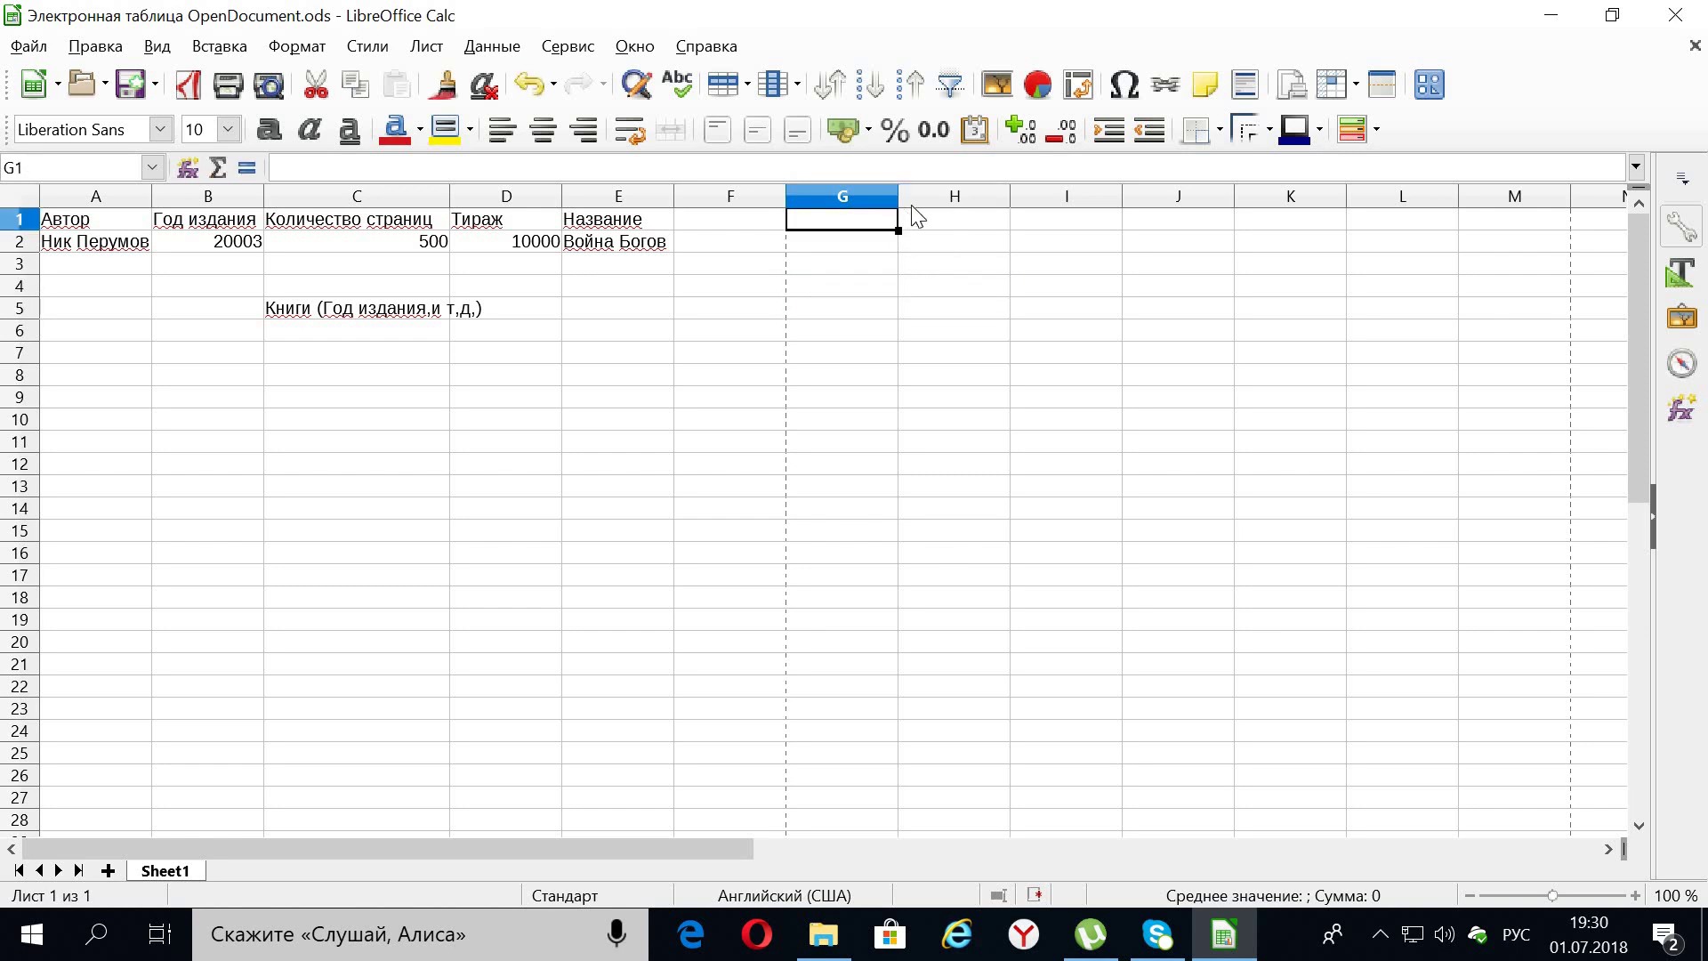
# - Enter the second table's headers Название in G1, Полка in H1 and Цена in I1
pyautogui.click(911, 204)
pyautogui.doubleClick(877, 217)
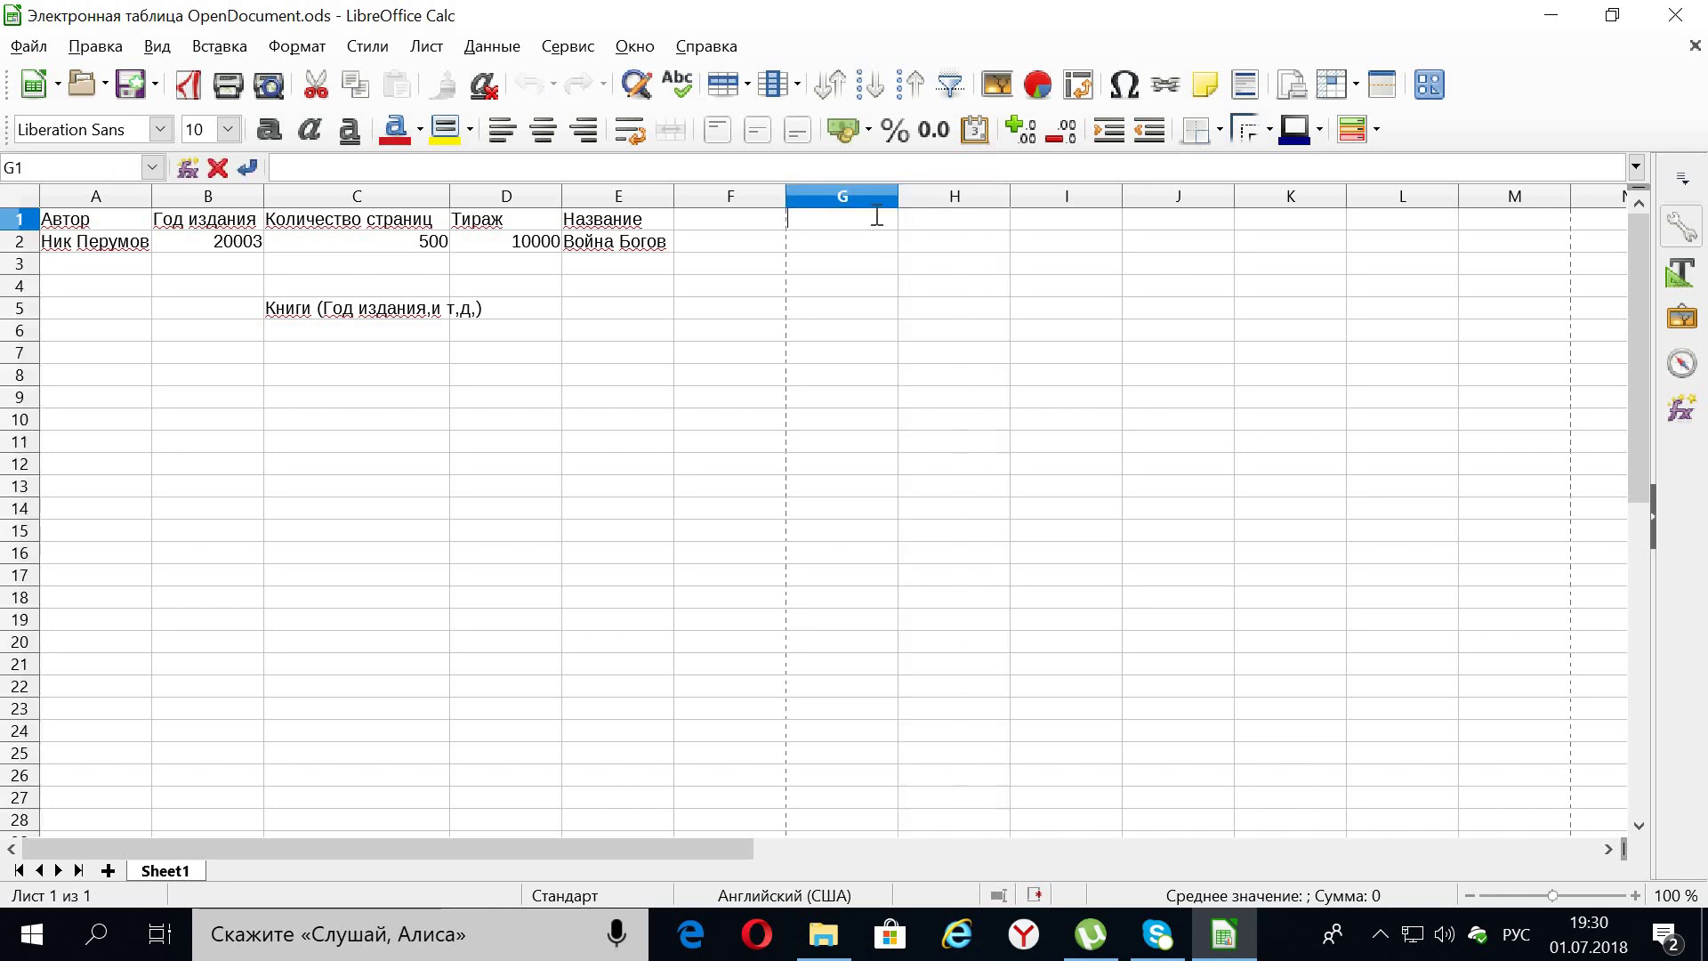
pyautogui.write('Название')
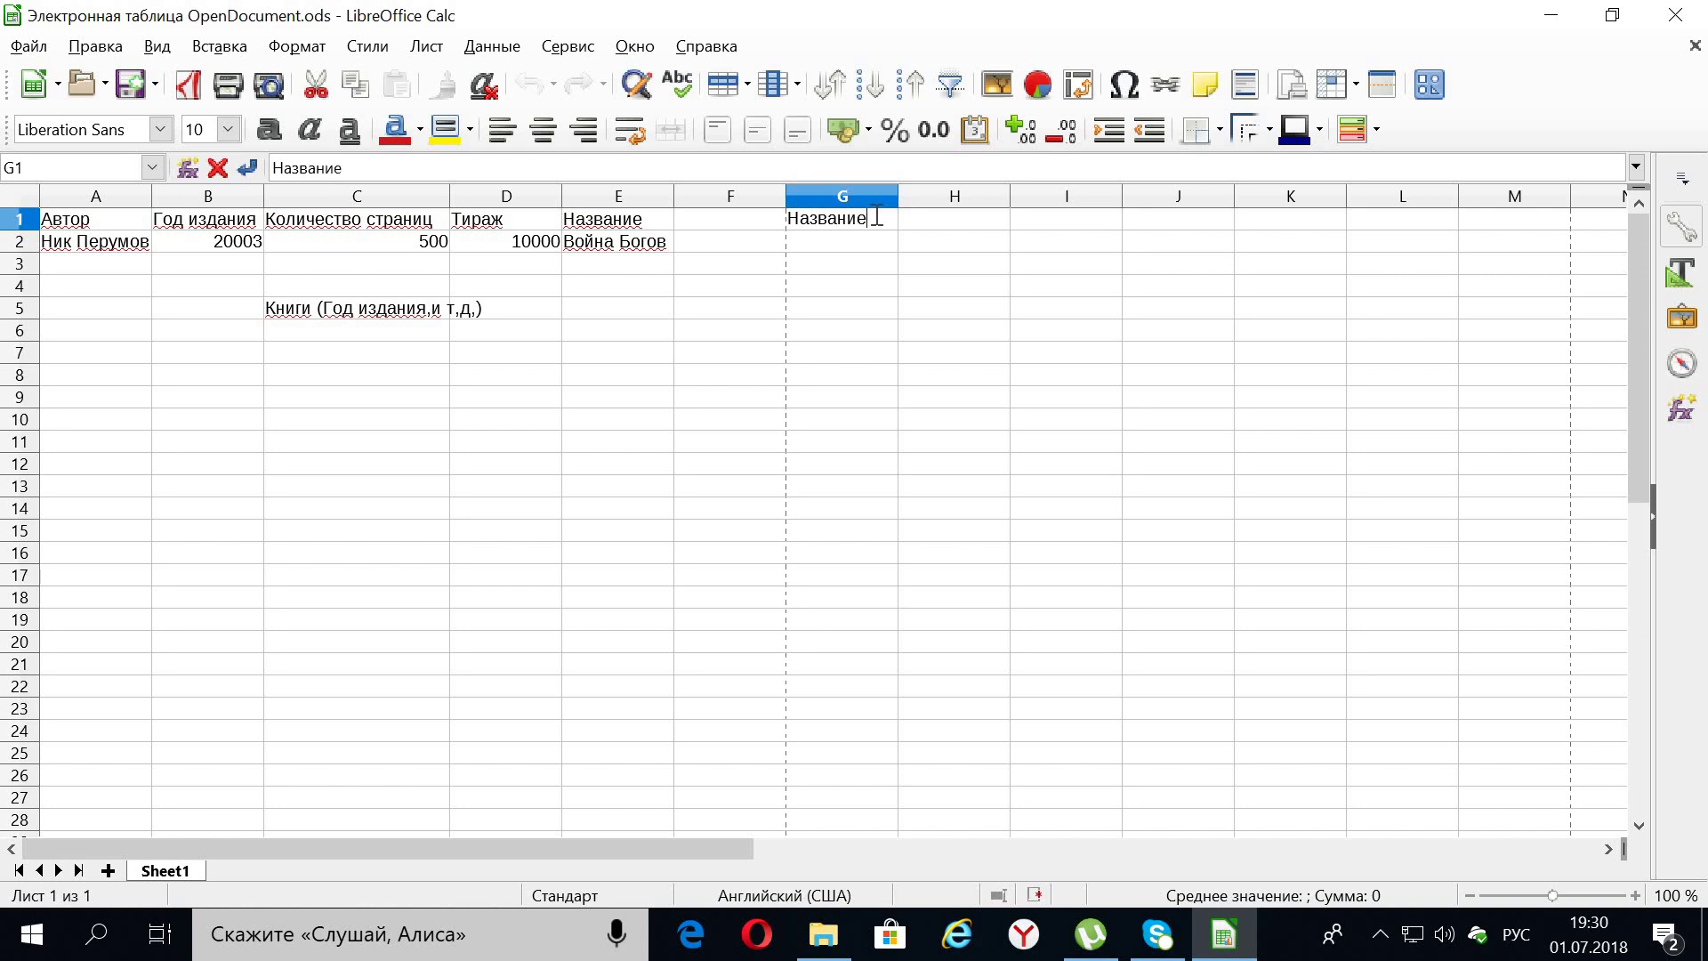
pyautogui.doubleClick(947, 219)
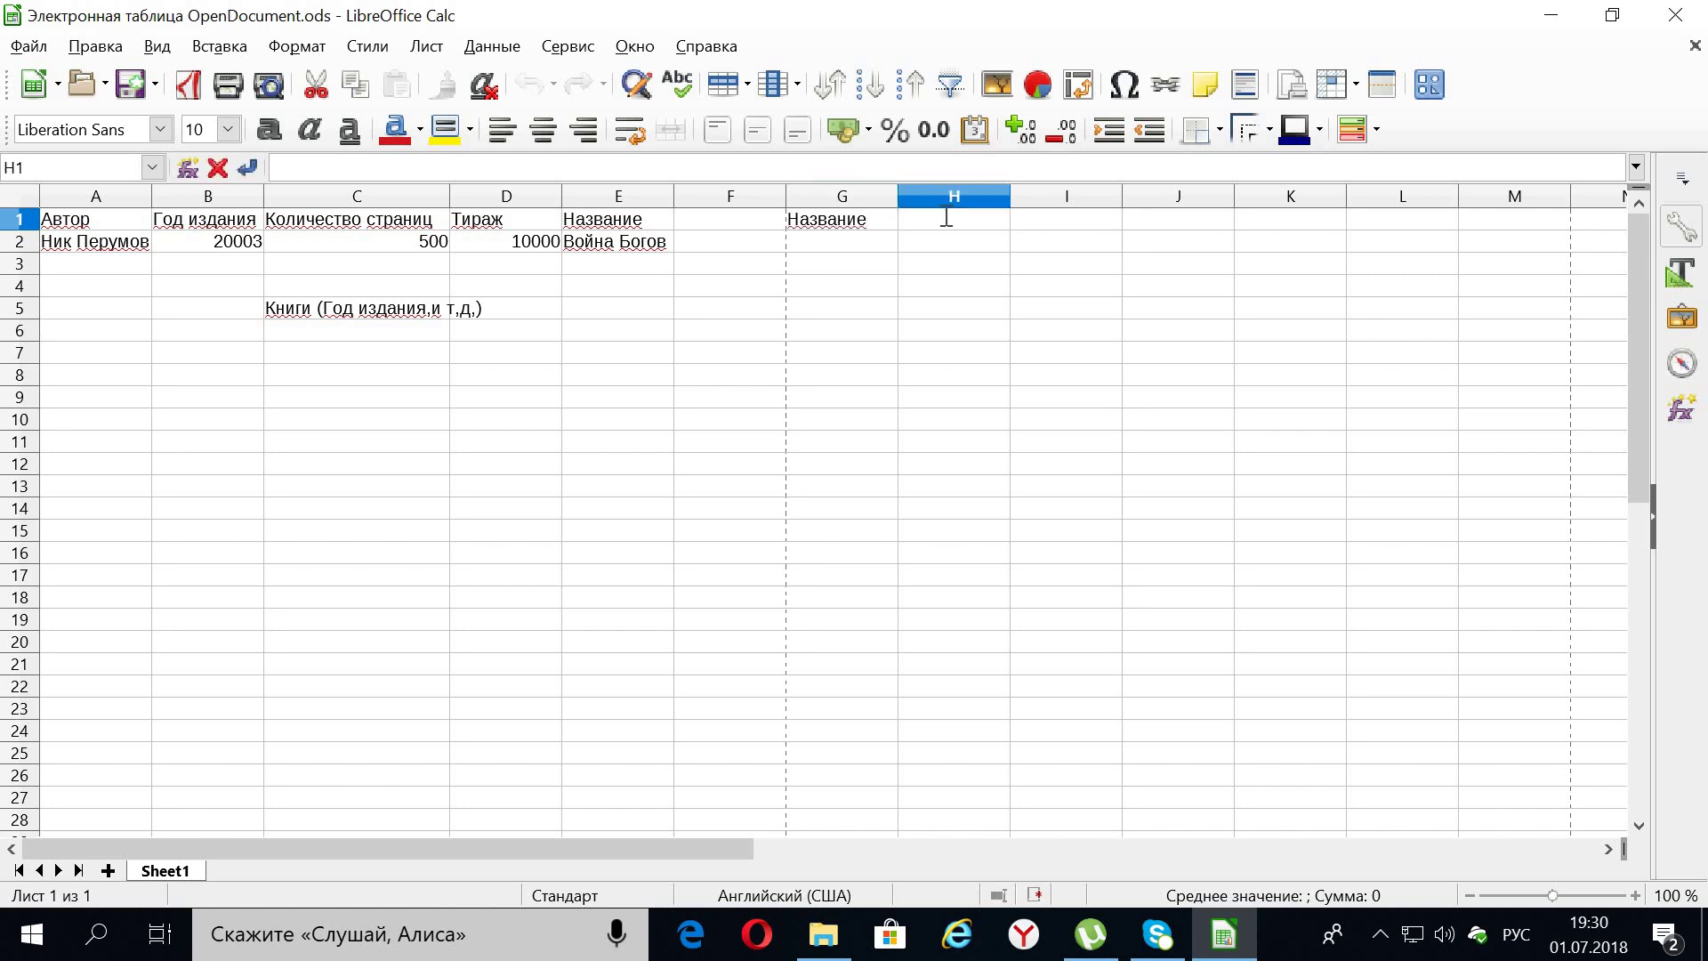
pyautogui.write('Полка')
pyautogui.doubleClick(1047, 222)
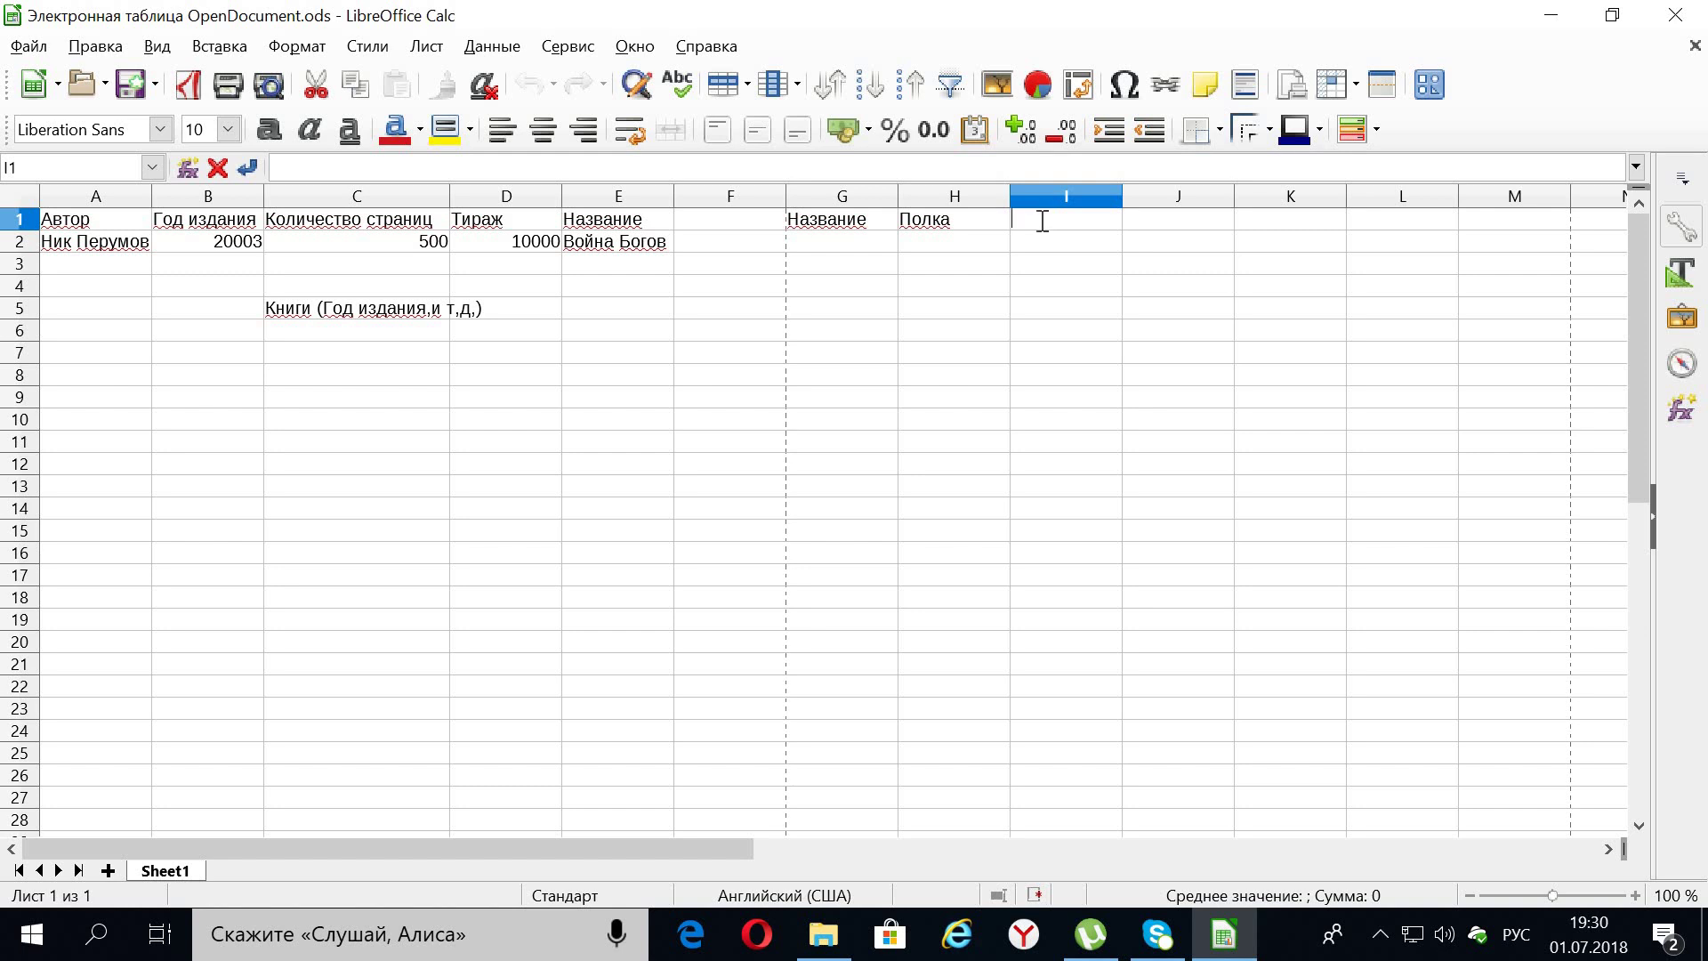
pyautogui.write('Цена')
pyautogui.click(1042, 401)
# - Copy the book title Война Богов from E2 into G2 under the second table's Название header
pyautogui.click(630, 244)
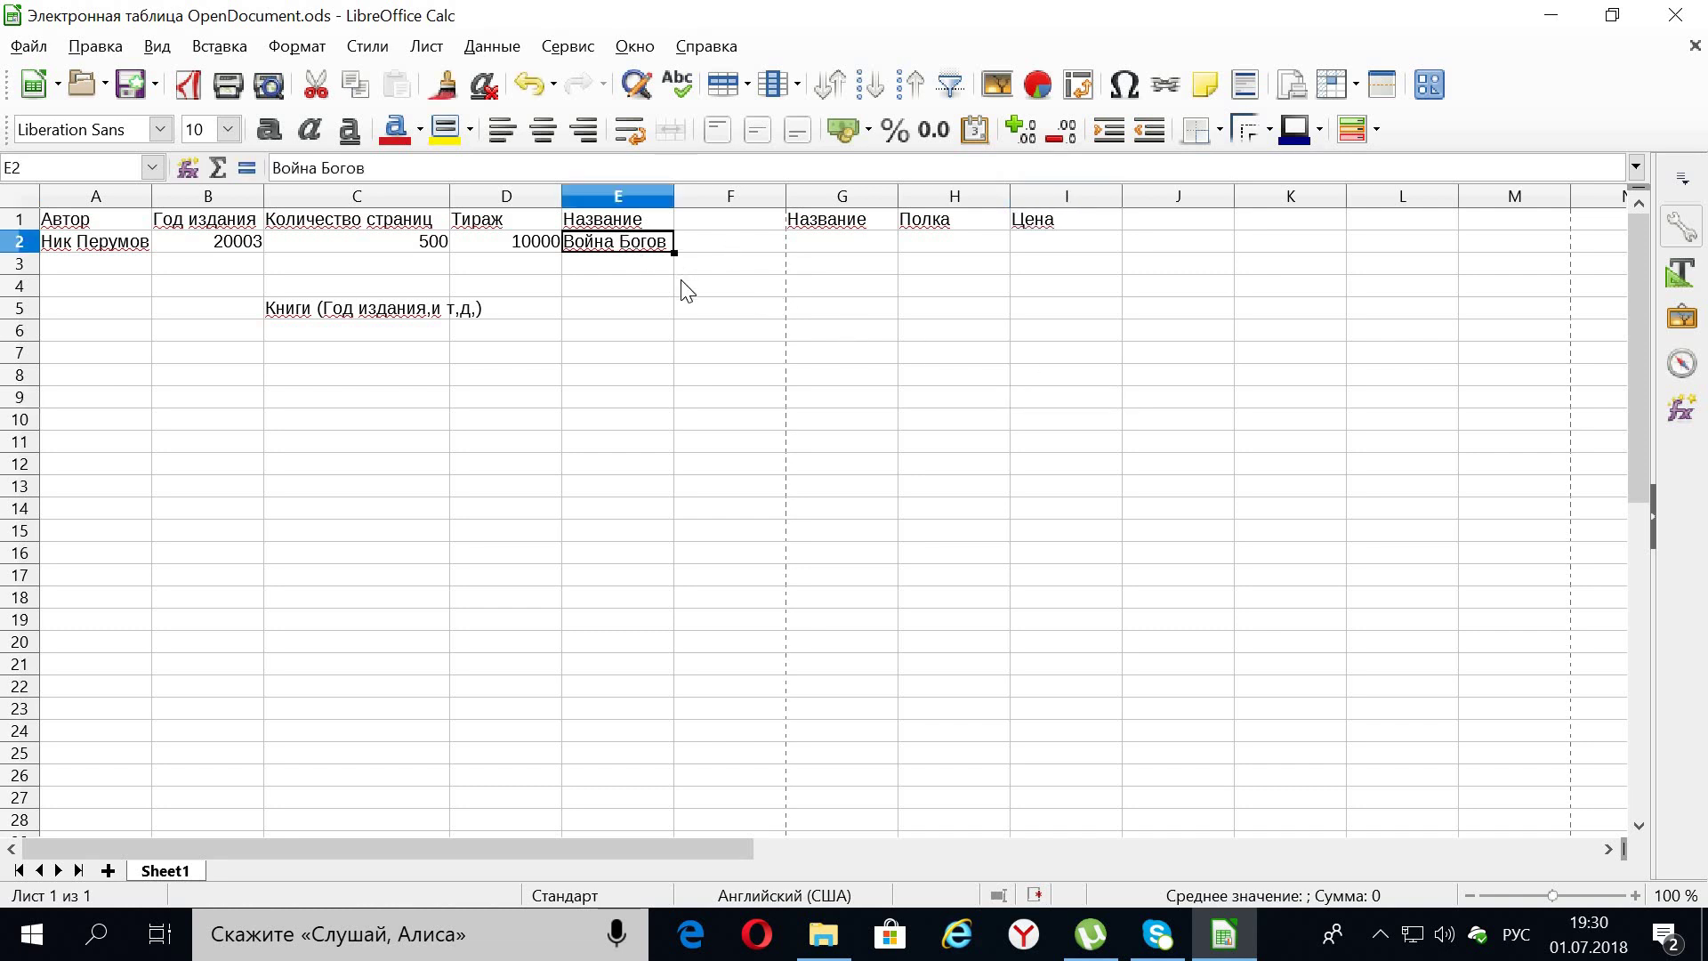
pyautogui.rightClick(650, 259)
pyautogui.click(614, 264)
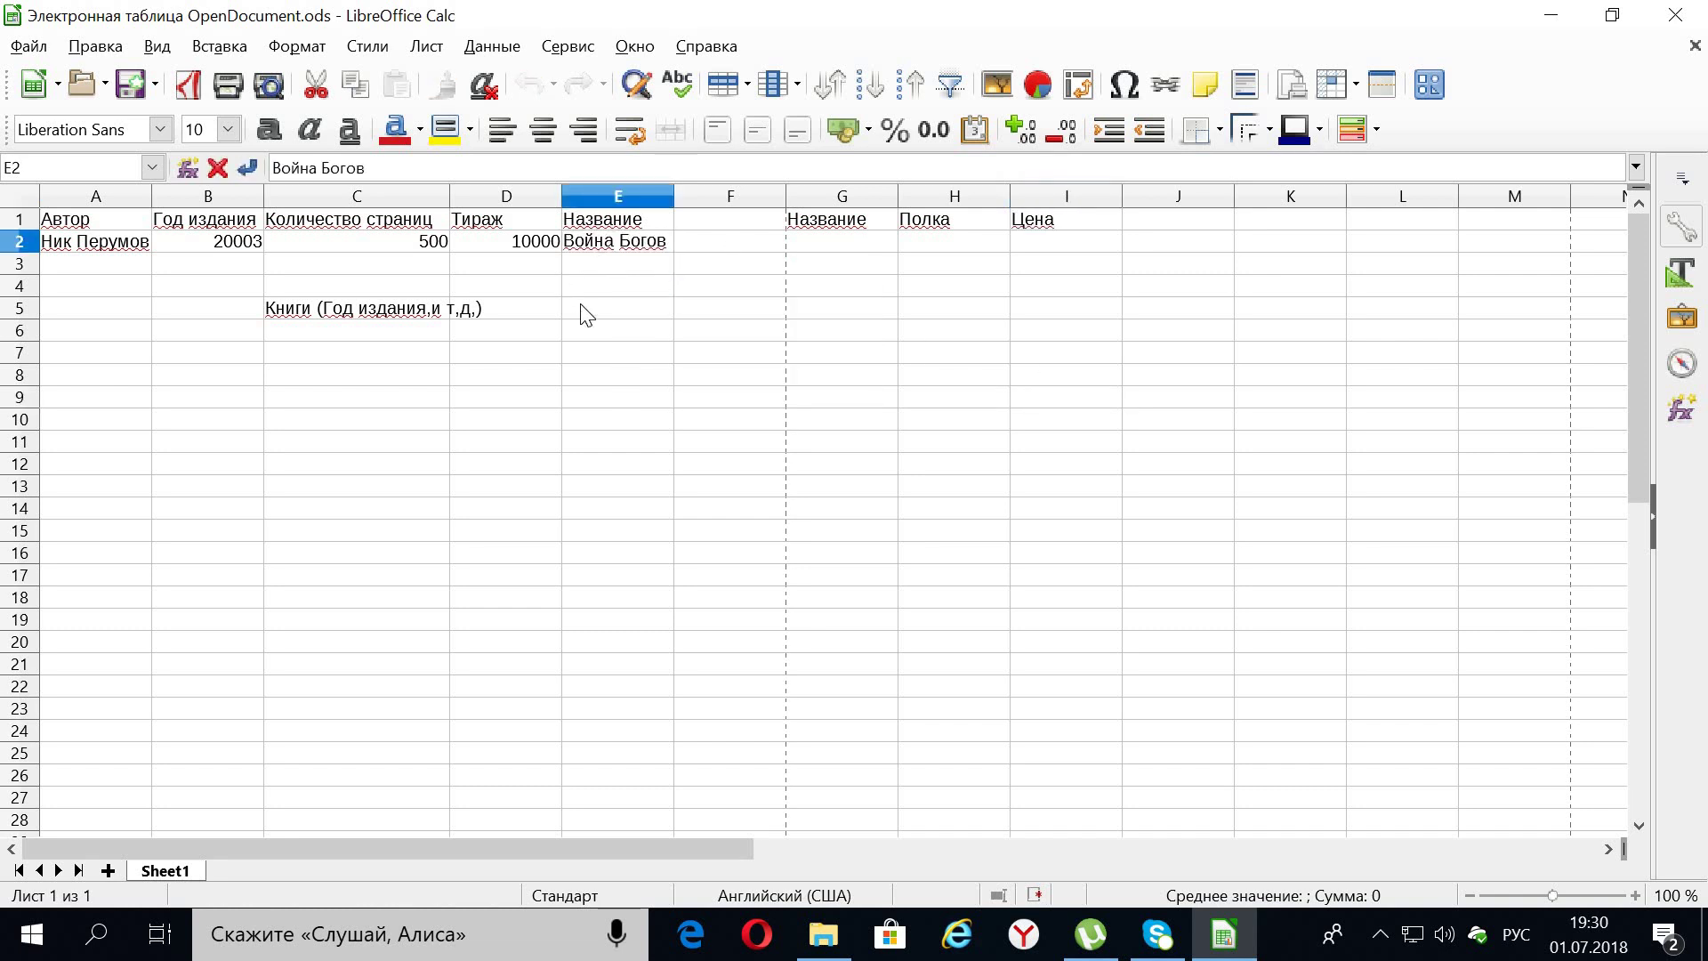
pyautogui.click(583, 312)
pyautogui.rightClick(601, 257)
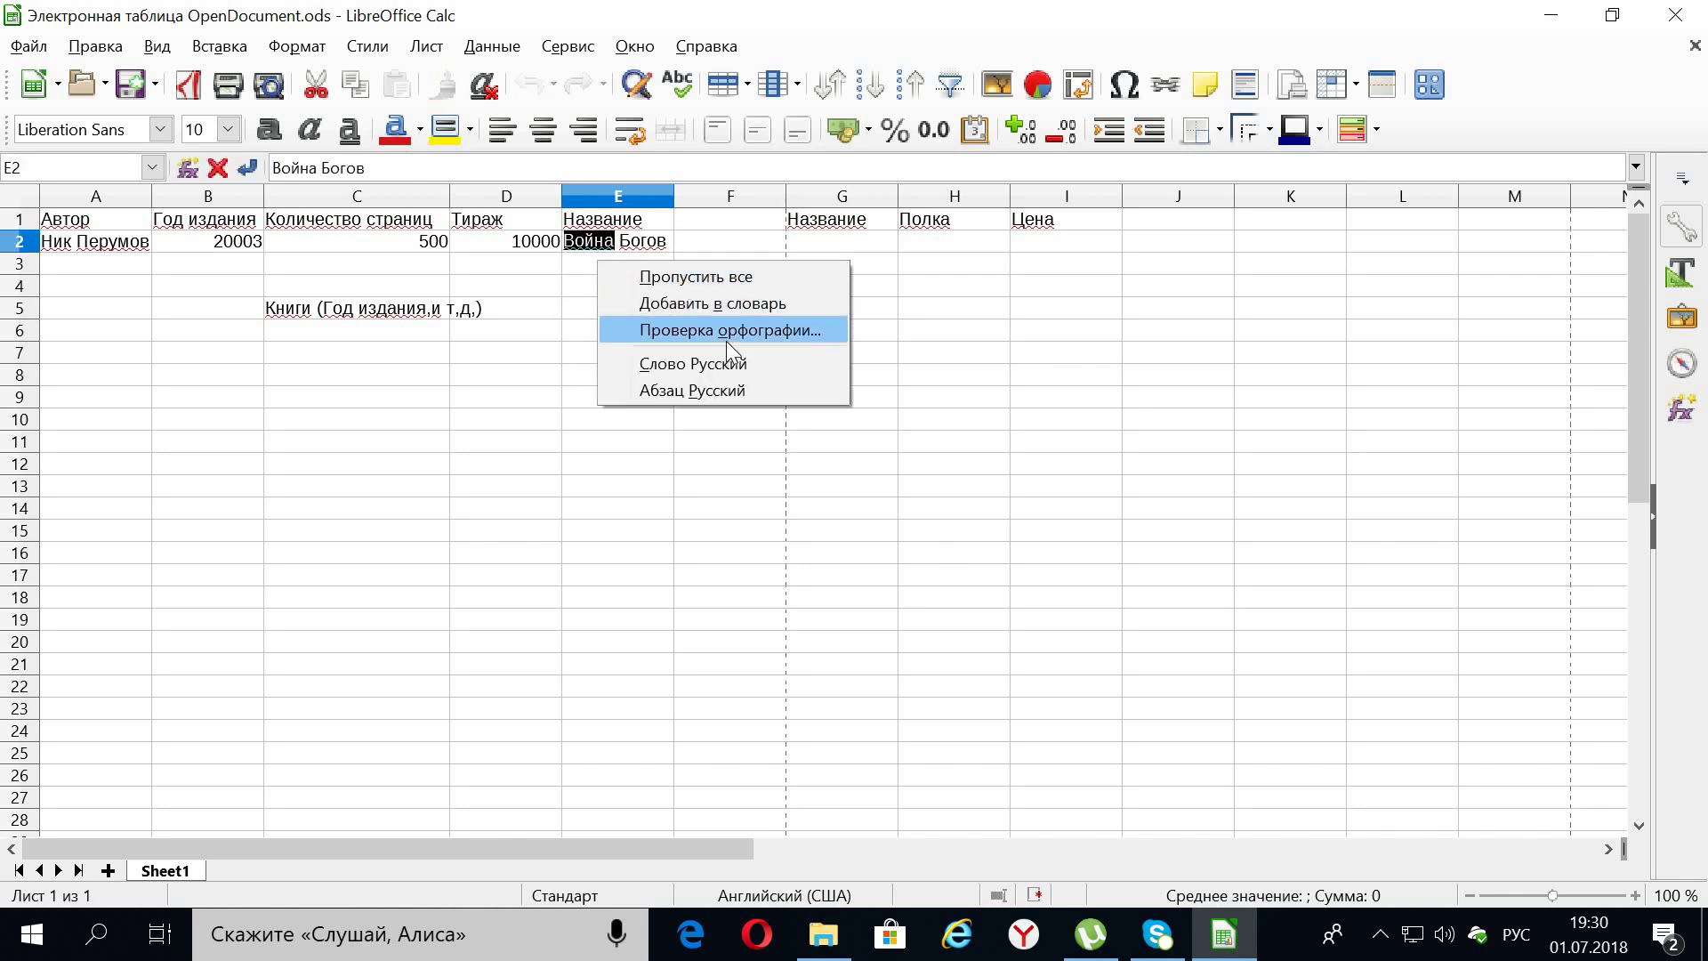
pyautogui.click(603, 267)
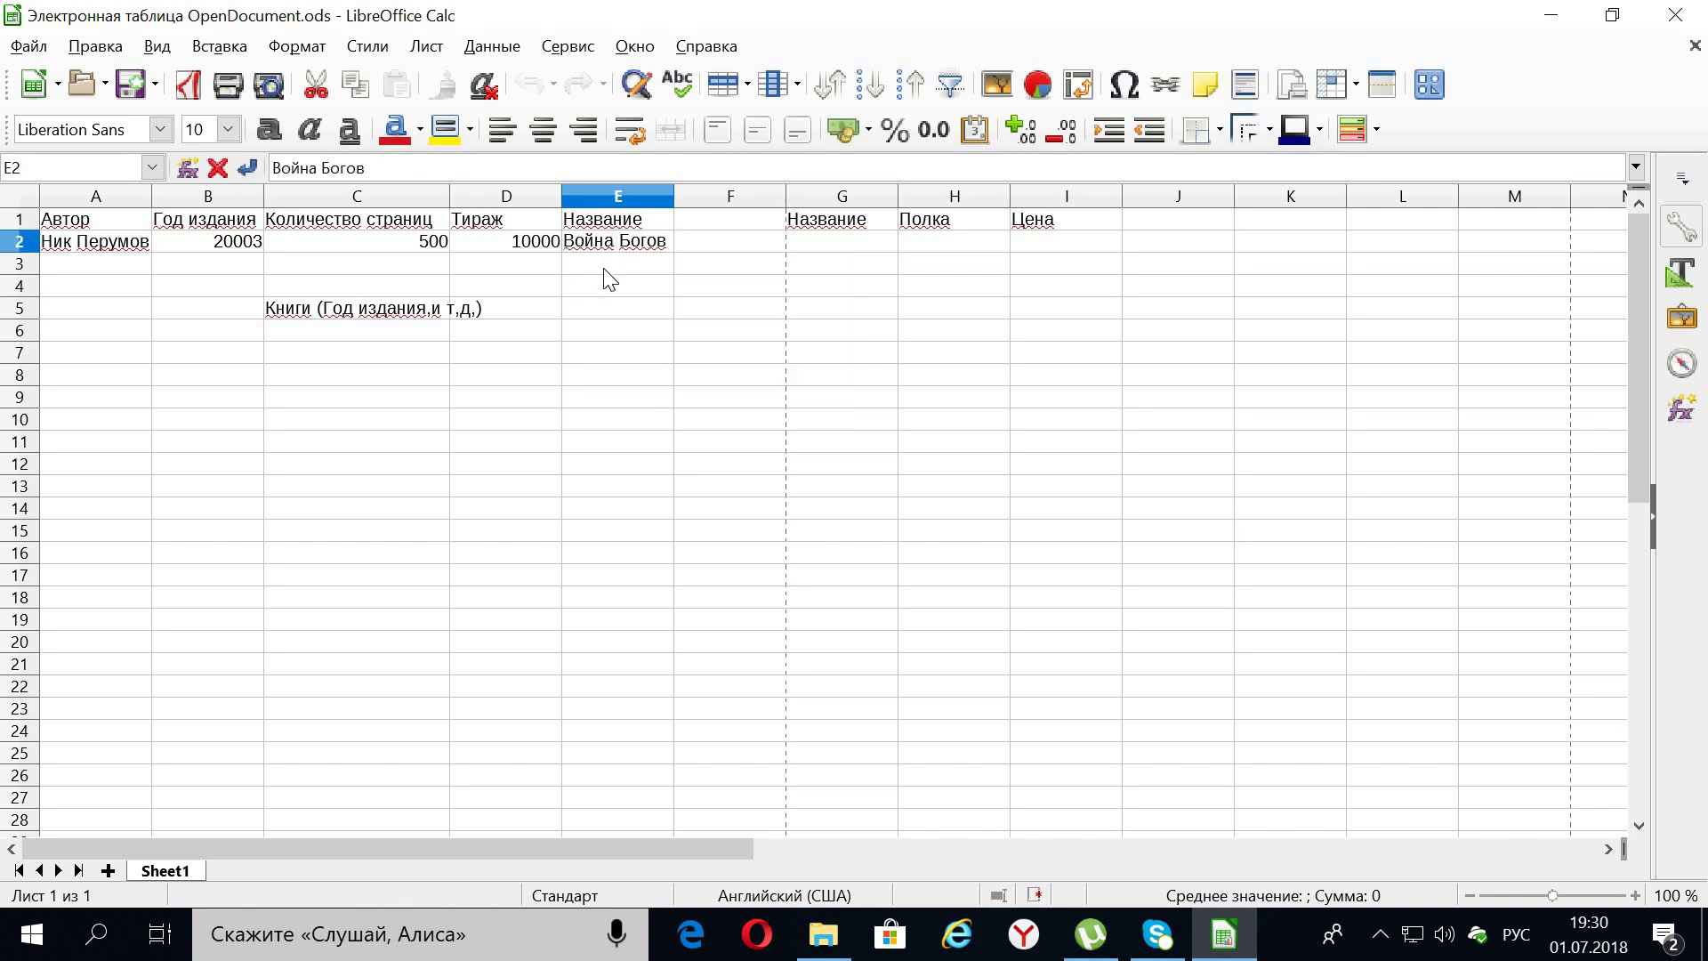
pyautogui.click(608, 269)
pyautogui.doubleClick(620, 242)
pyautogui.click(618, 311)
pyautogui.click(639, 246)
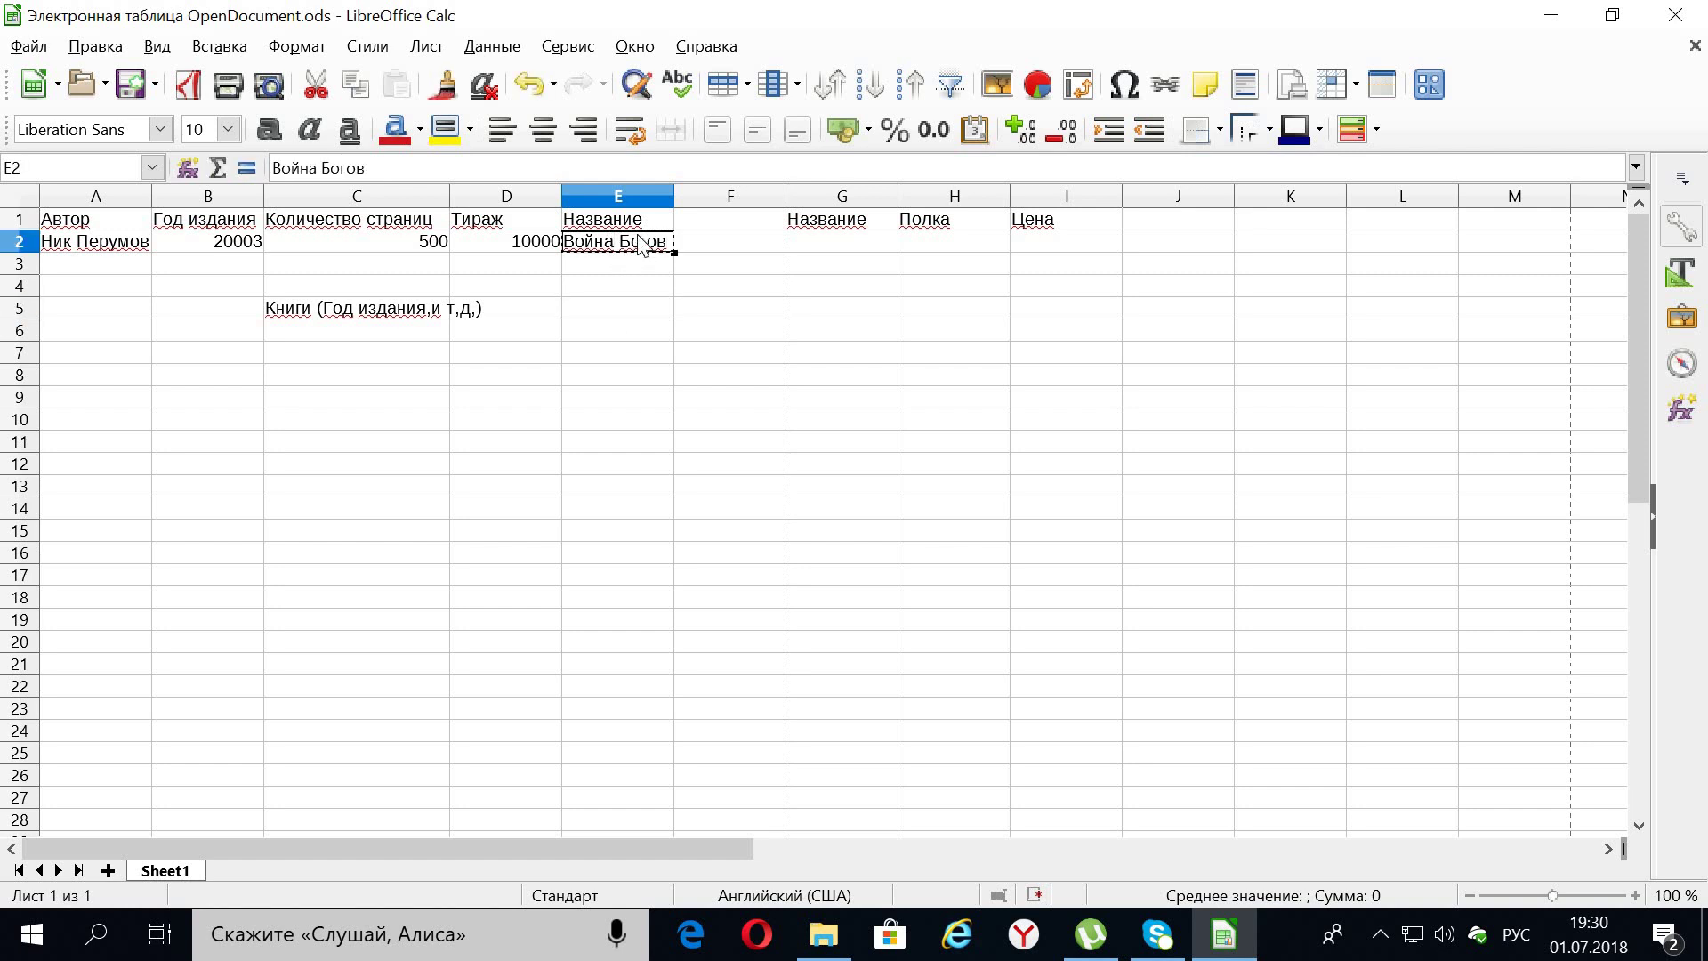
pyautogui.click(838, 242)
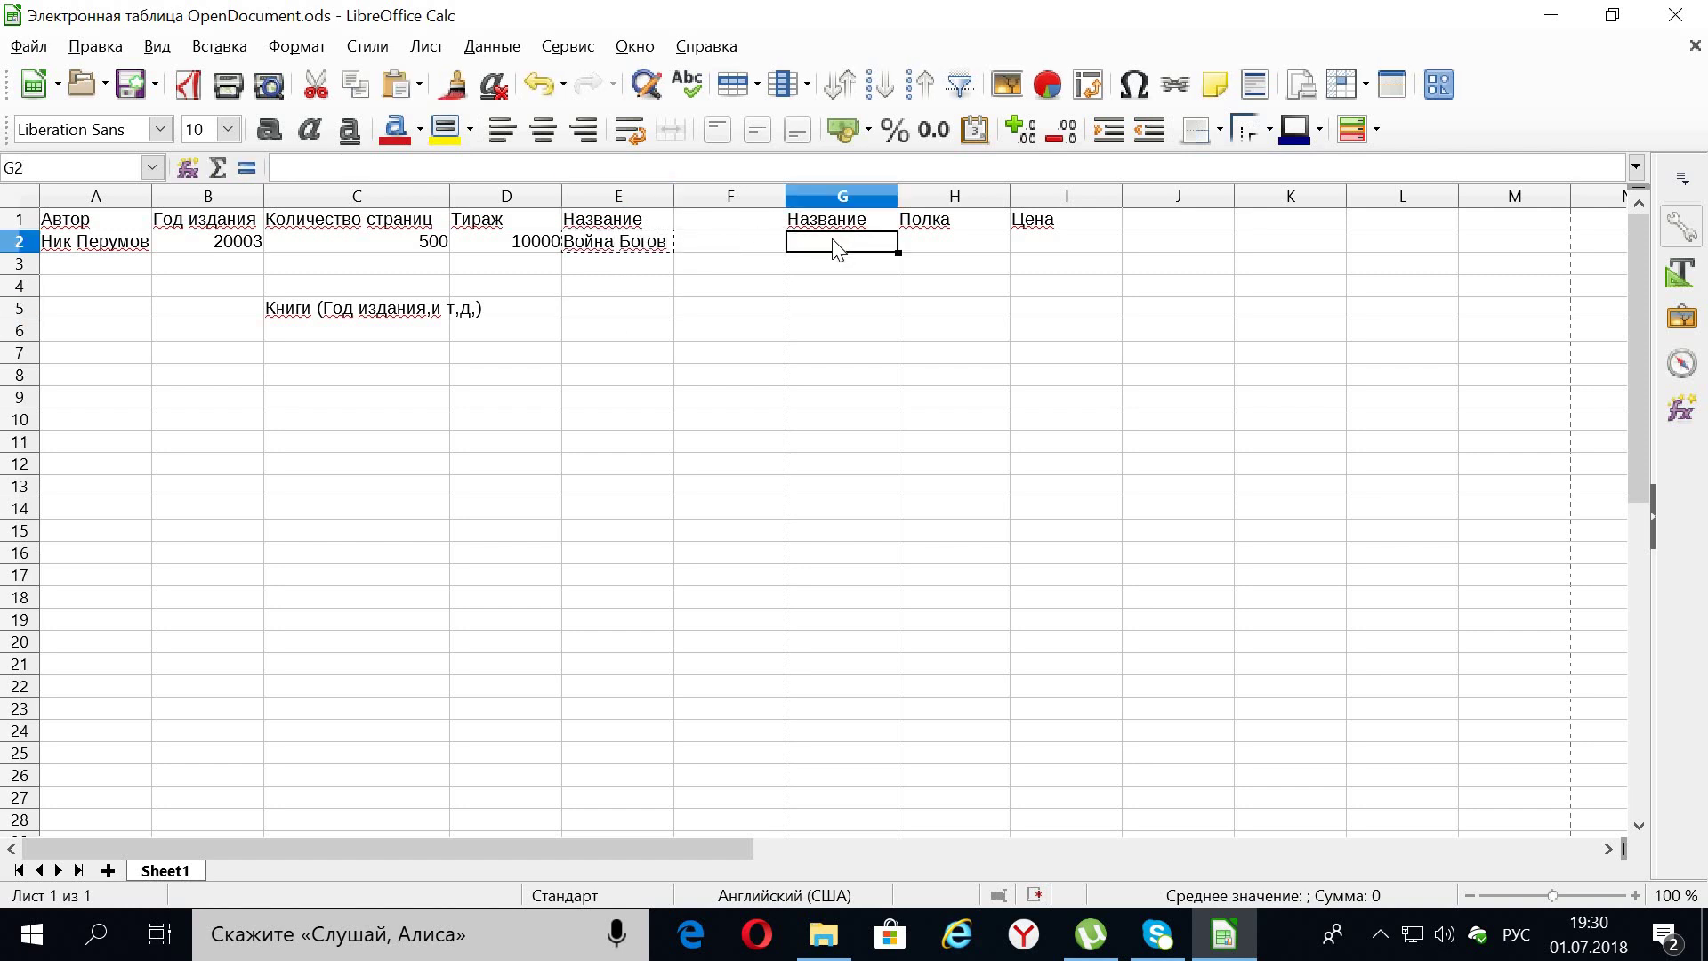
pyautogui.write('Война Богов')
# - Complete the second table's row with shelf number 7 in H2 and price 500 in I2
pyautogui.click(943, 242)
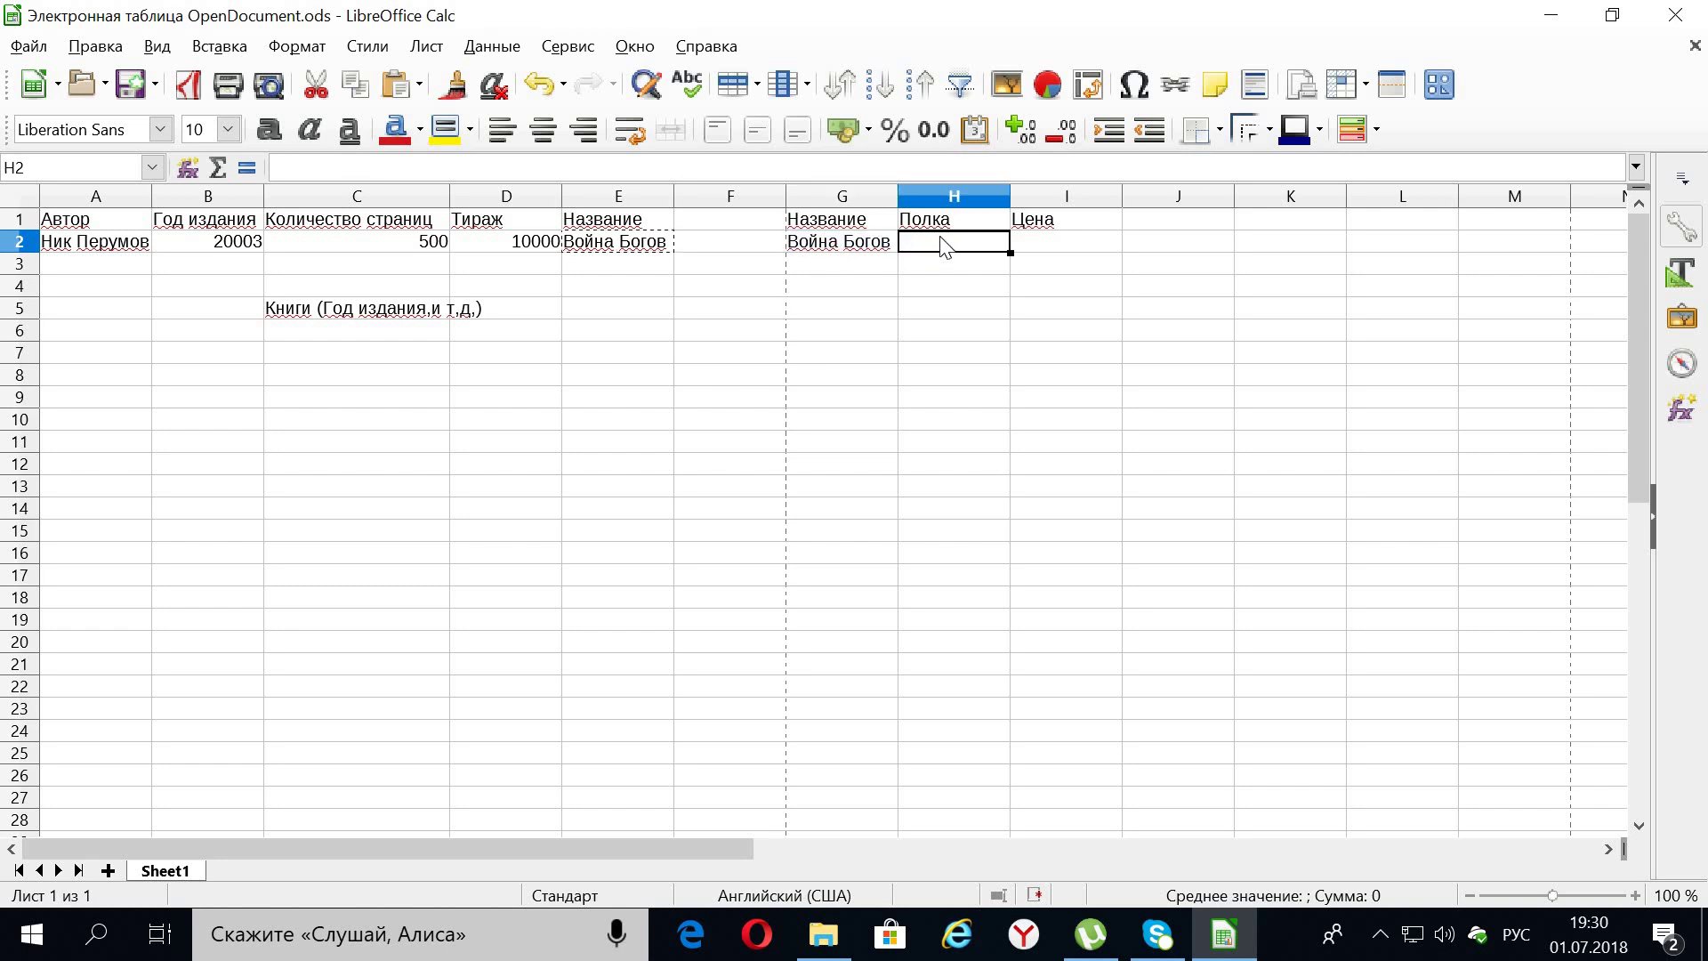
pyautogui.write('7')
pyautogui.press('Down')
pyautogui.press('Down')
pyautogui.press('Down')
pyautogui.press('Down')
pyautogui.press('Down')
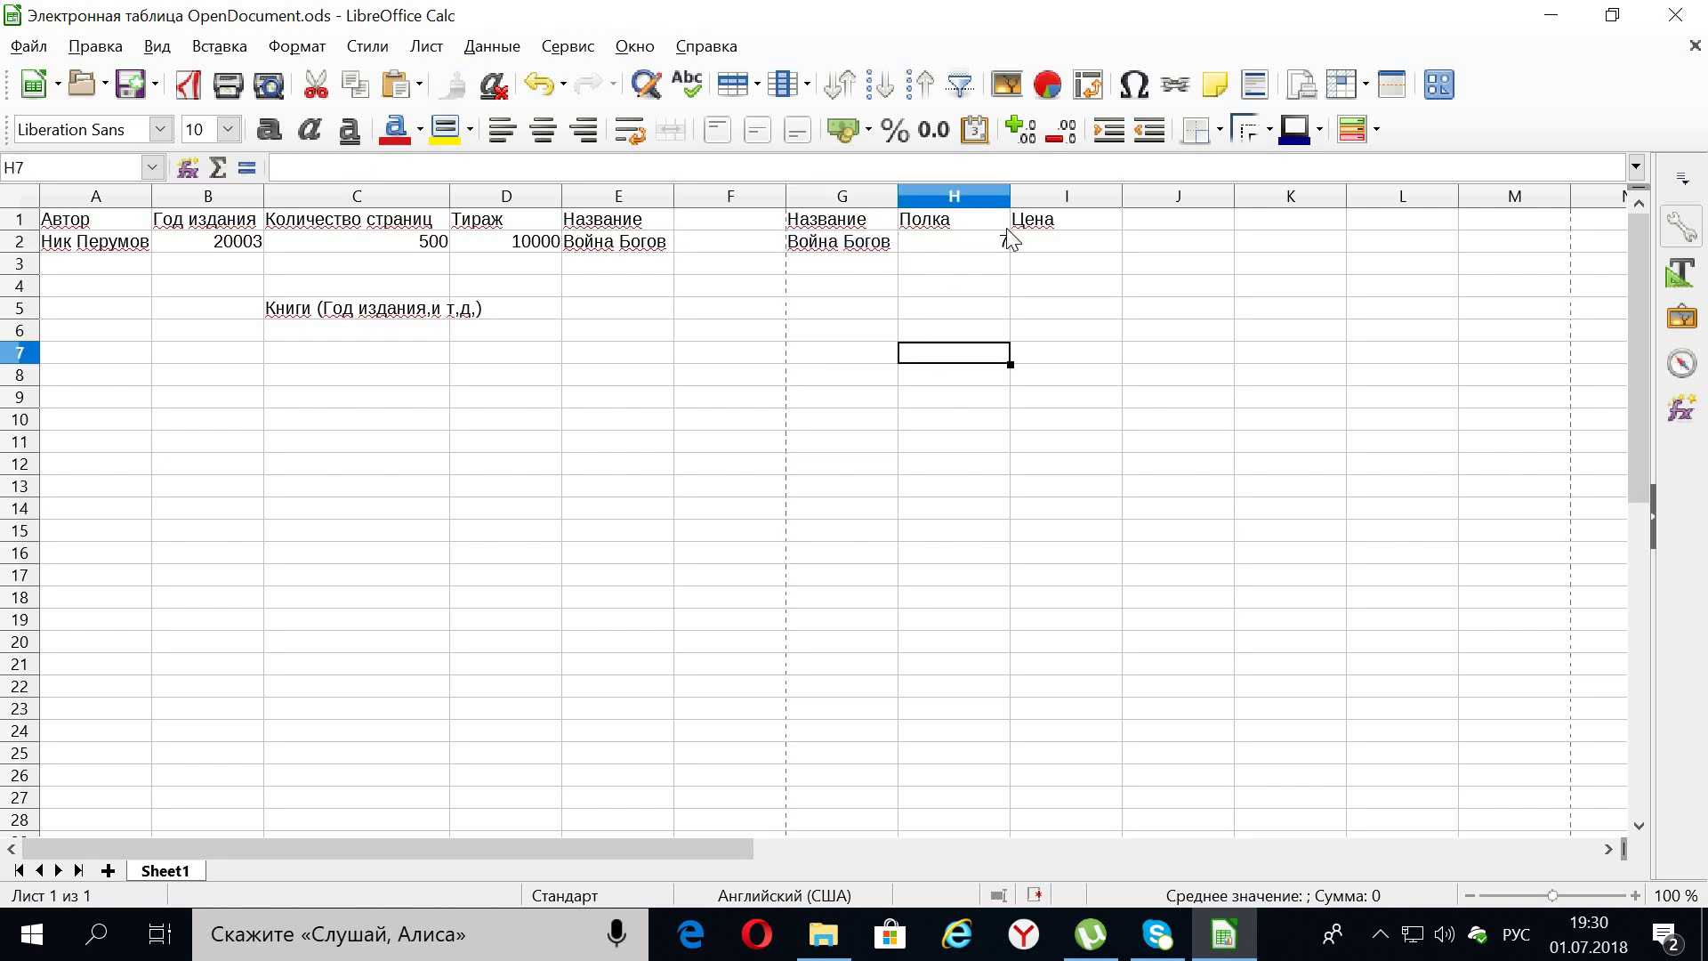
pyautogui.doubleClick(1032, 241)
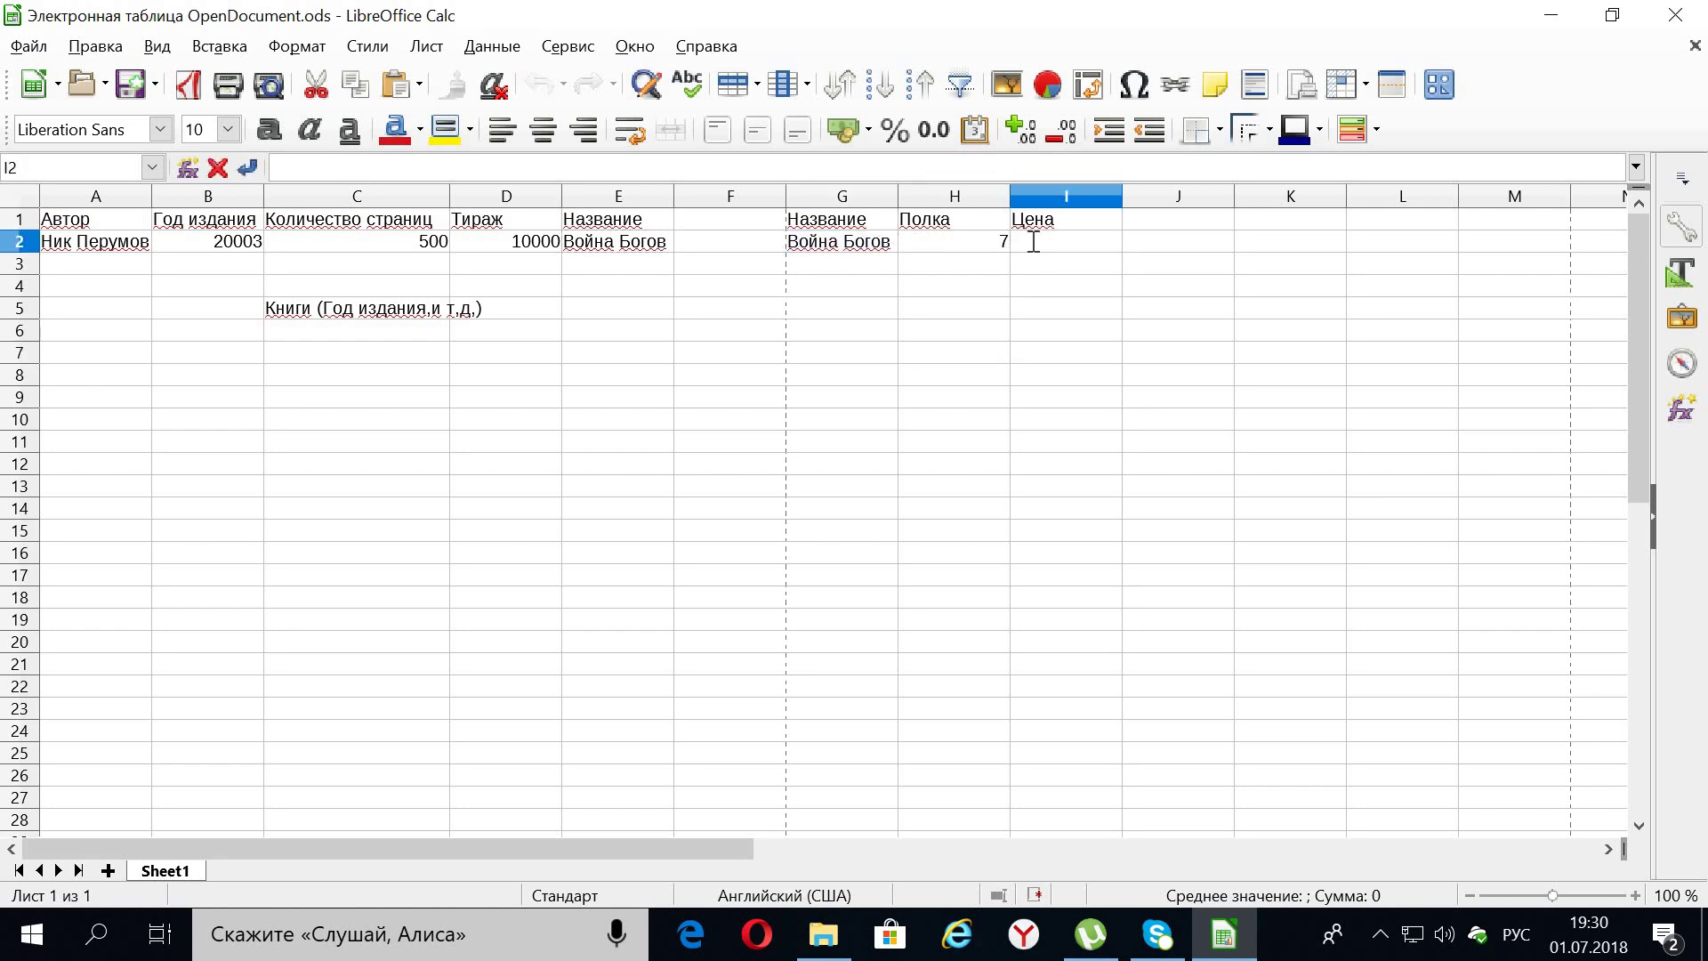
pyautogui.write('500')
pyautogui.click(1006, 360)
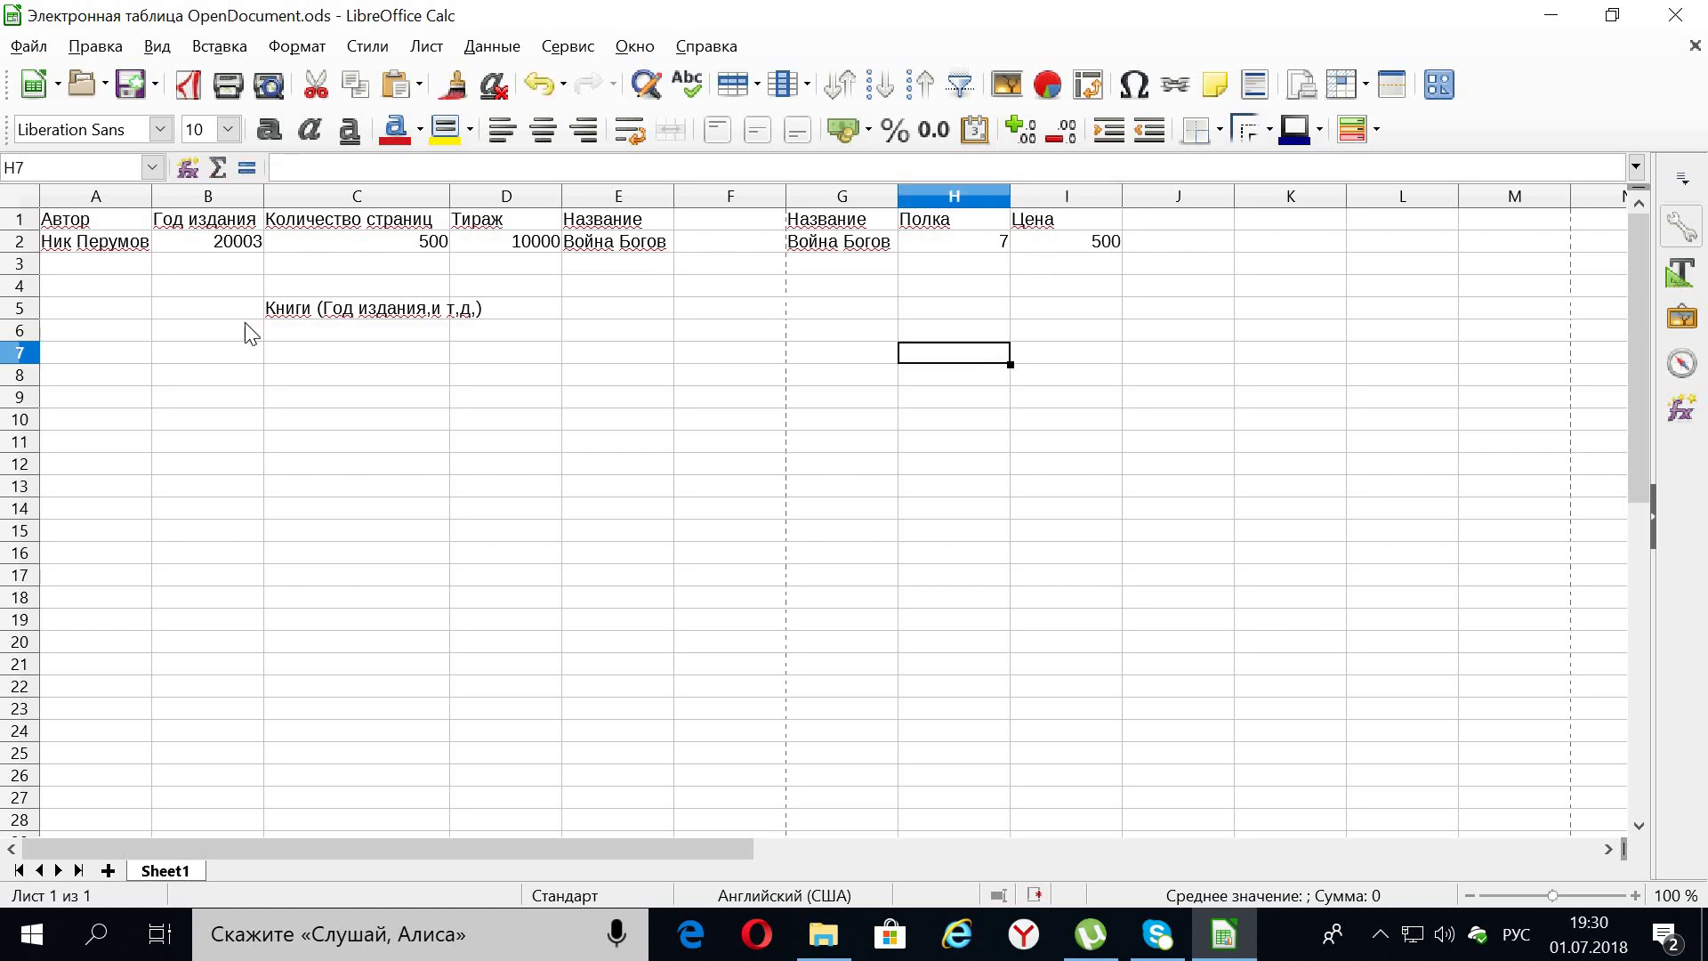
# - Delete the note about the books from cell C5
pyautogui.click(396, 320)
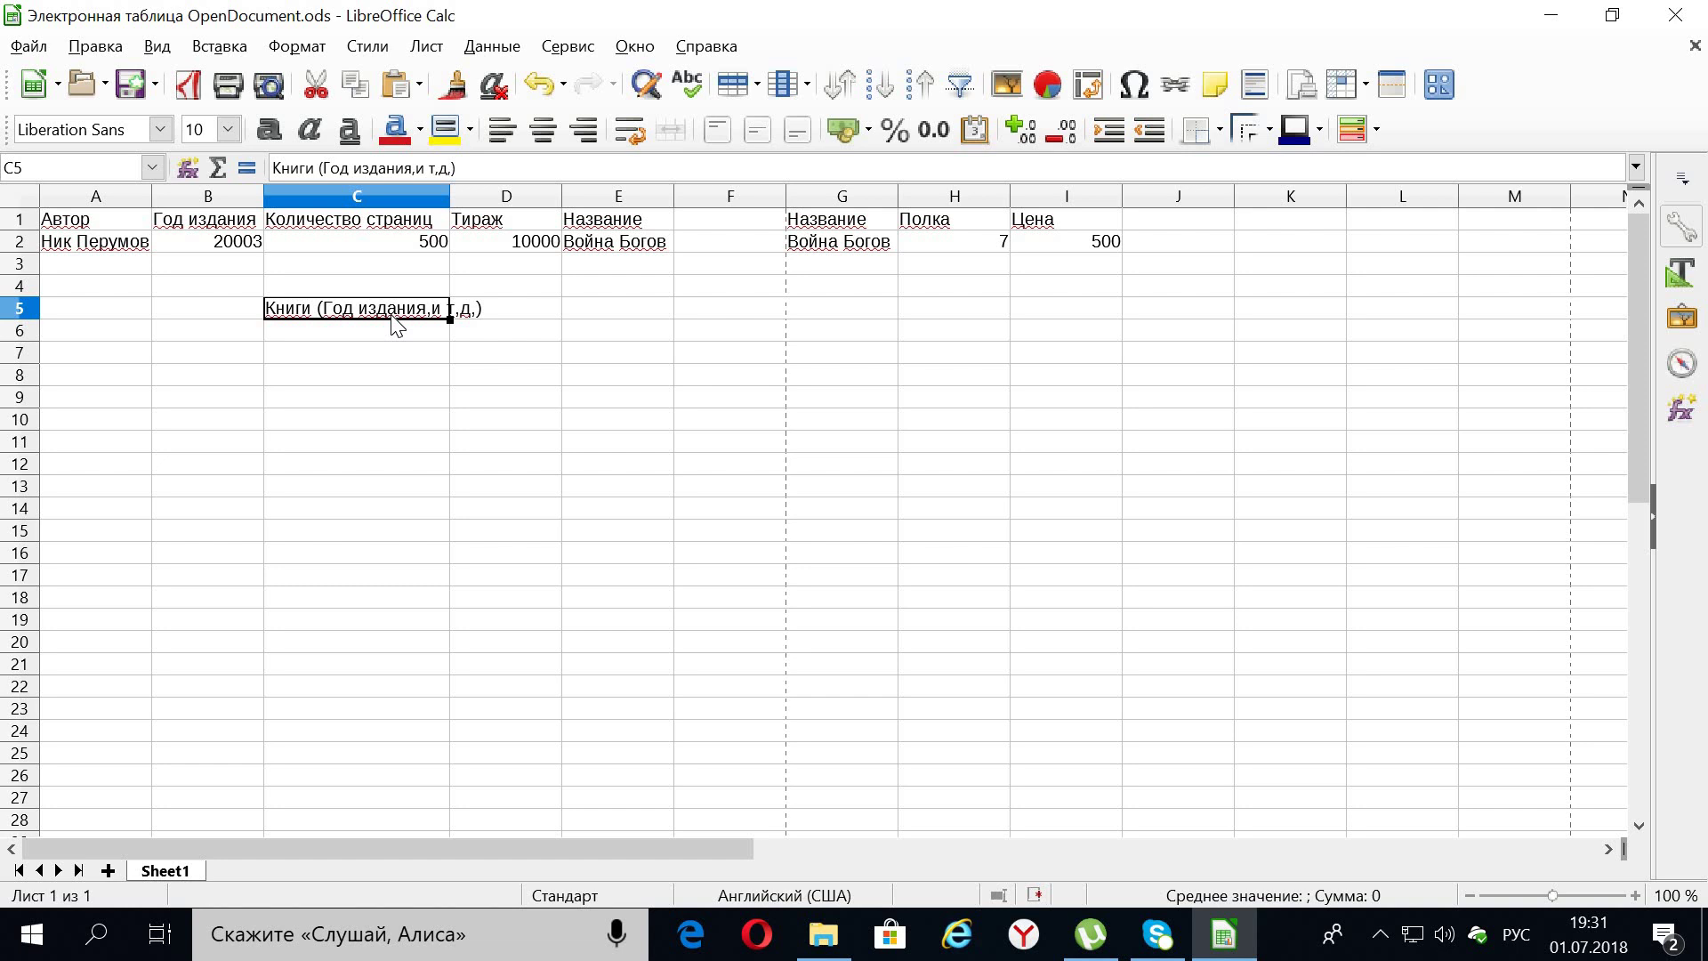
pyautogui.press('Delete')
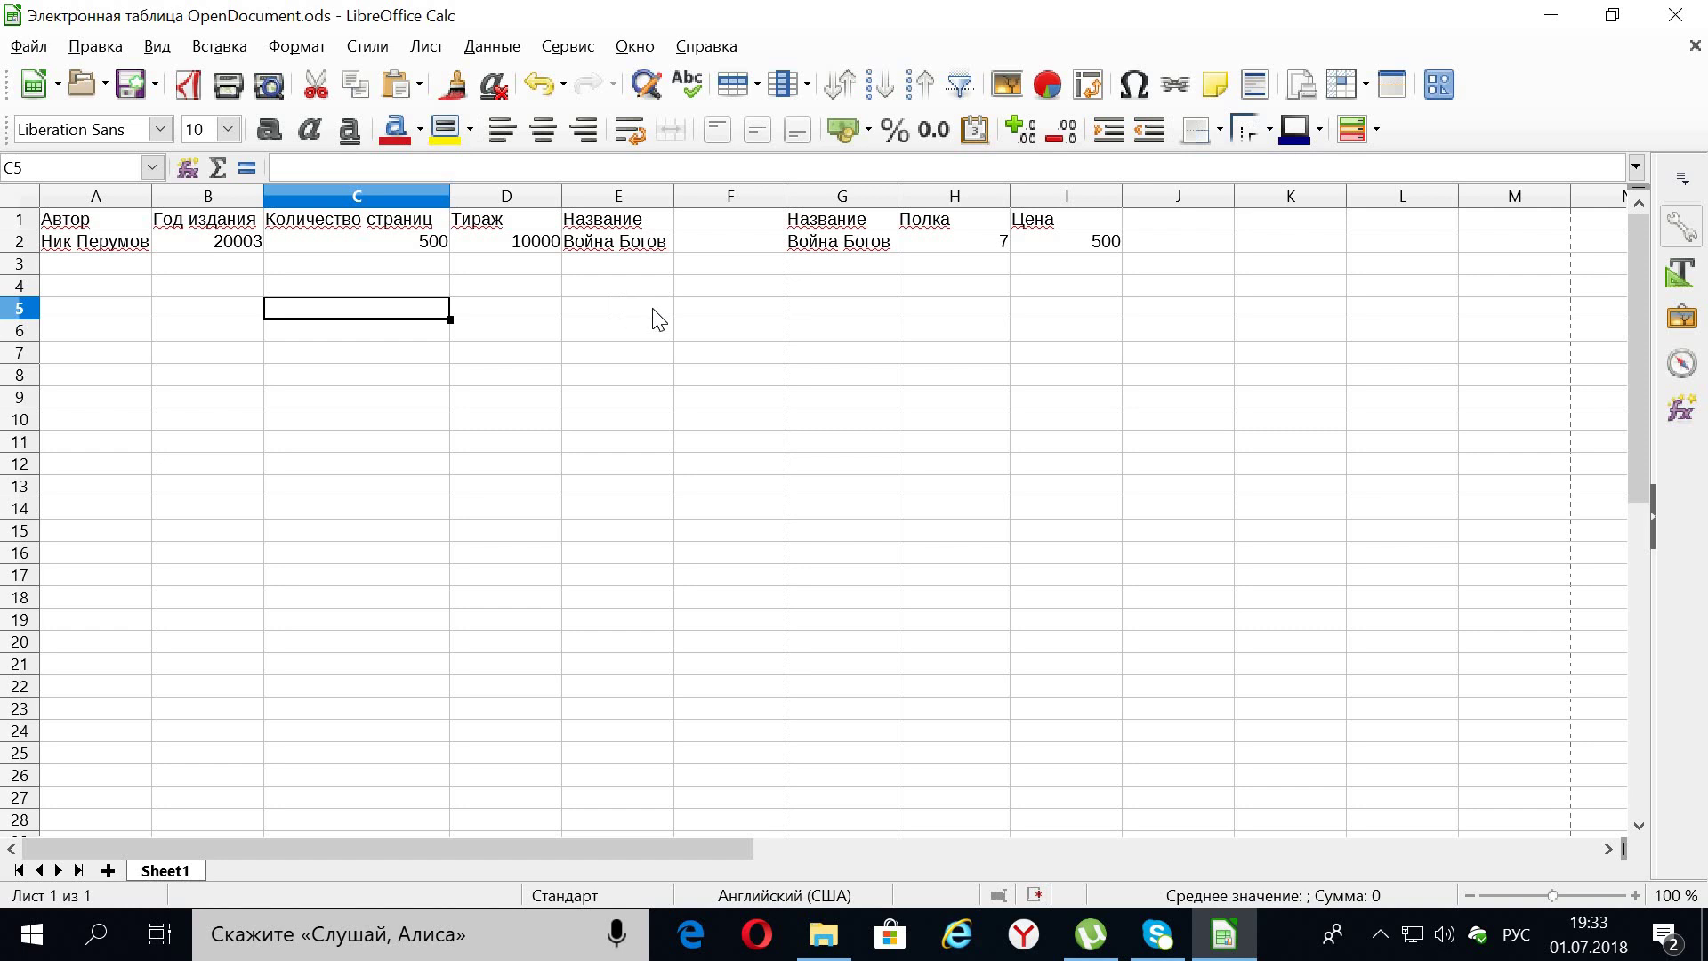
pyautogui.moveTo(655, 313); pyautogui.dragTo(763, 348)
pyautogui.click(703, 374)
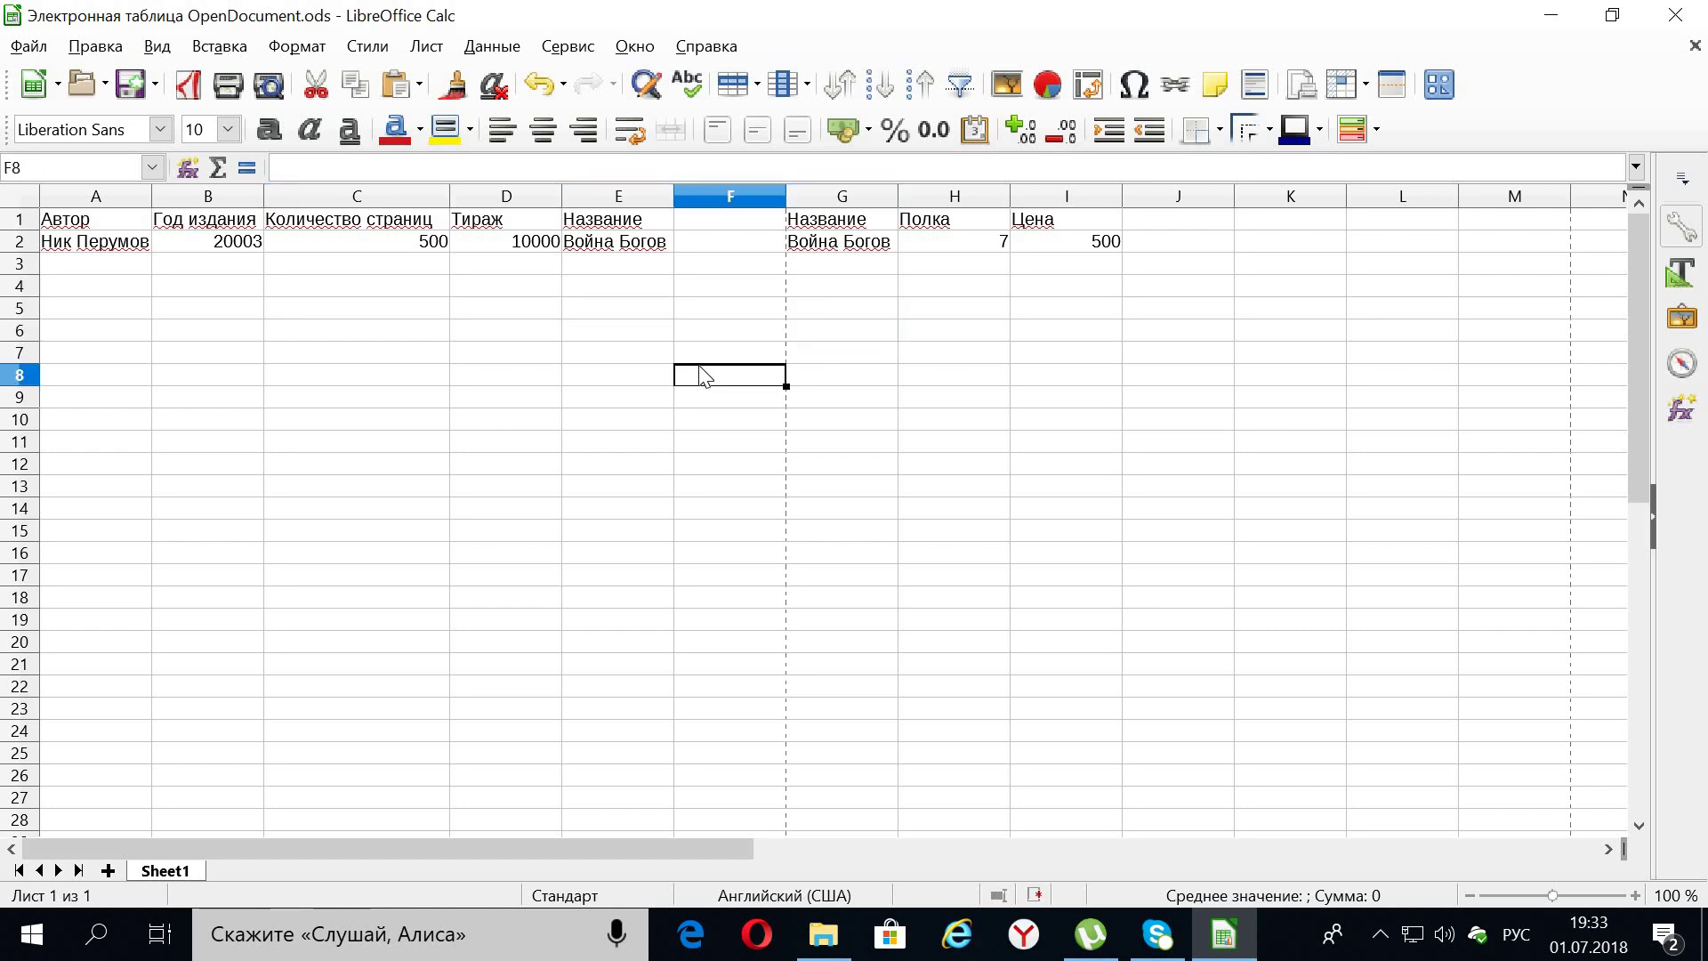
# - Examine the Название columns in E and G that the two book tables have in common
pyautogui.click(783, 245)
pyautogui.click(817, 246)
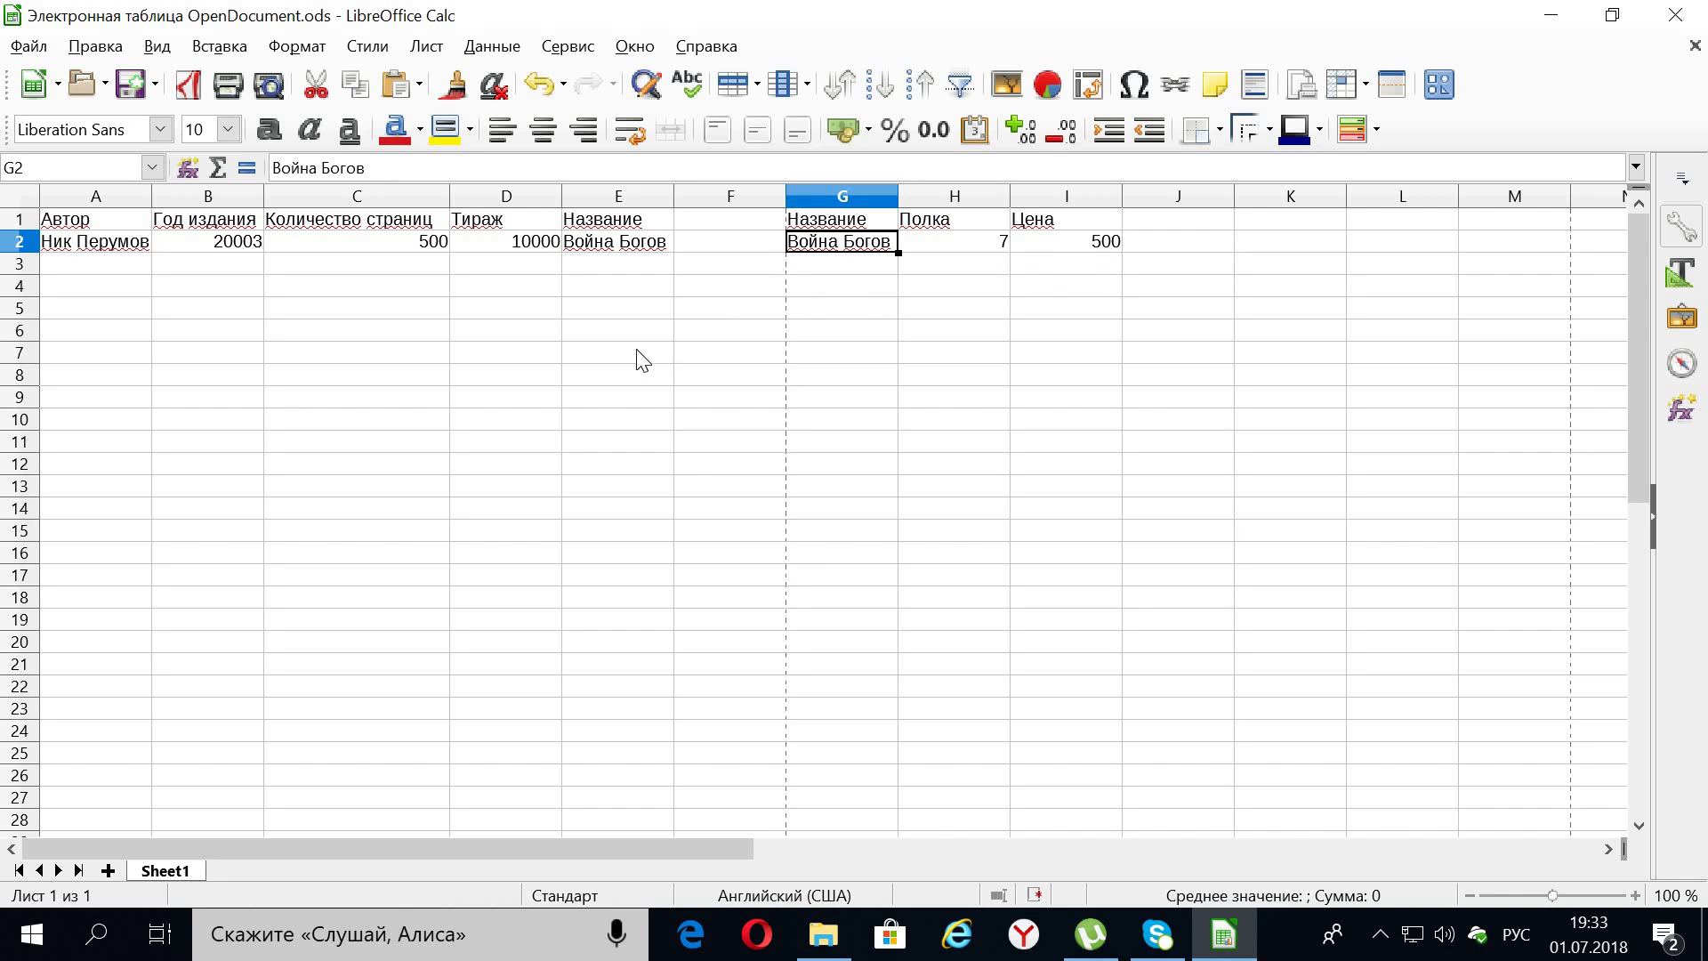
pyautogui.click(635, 220)
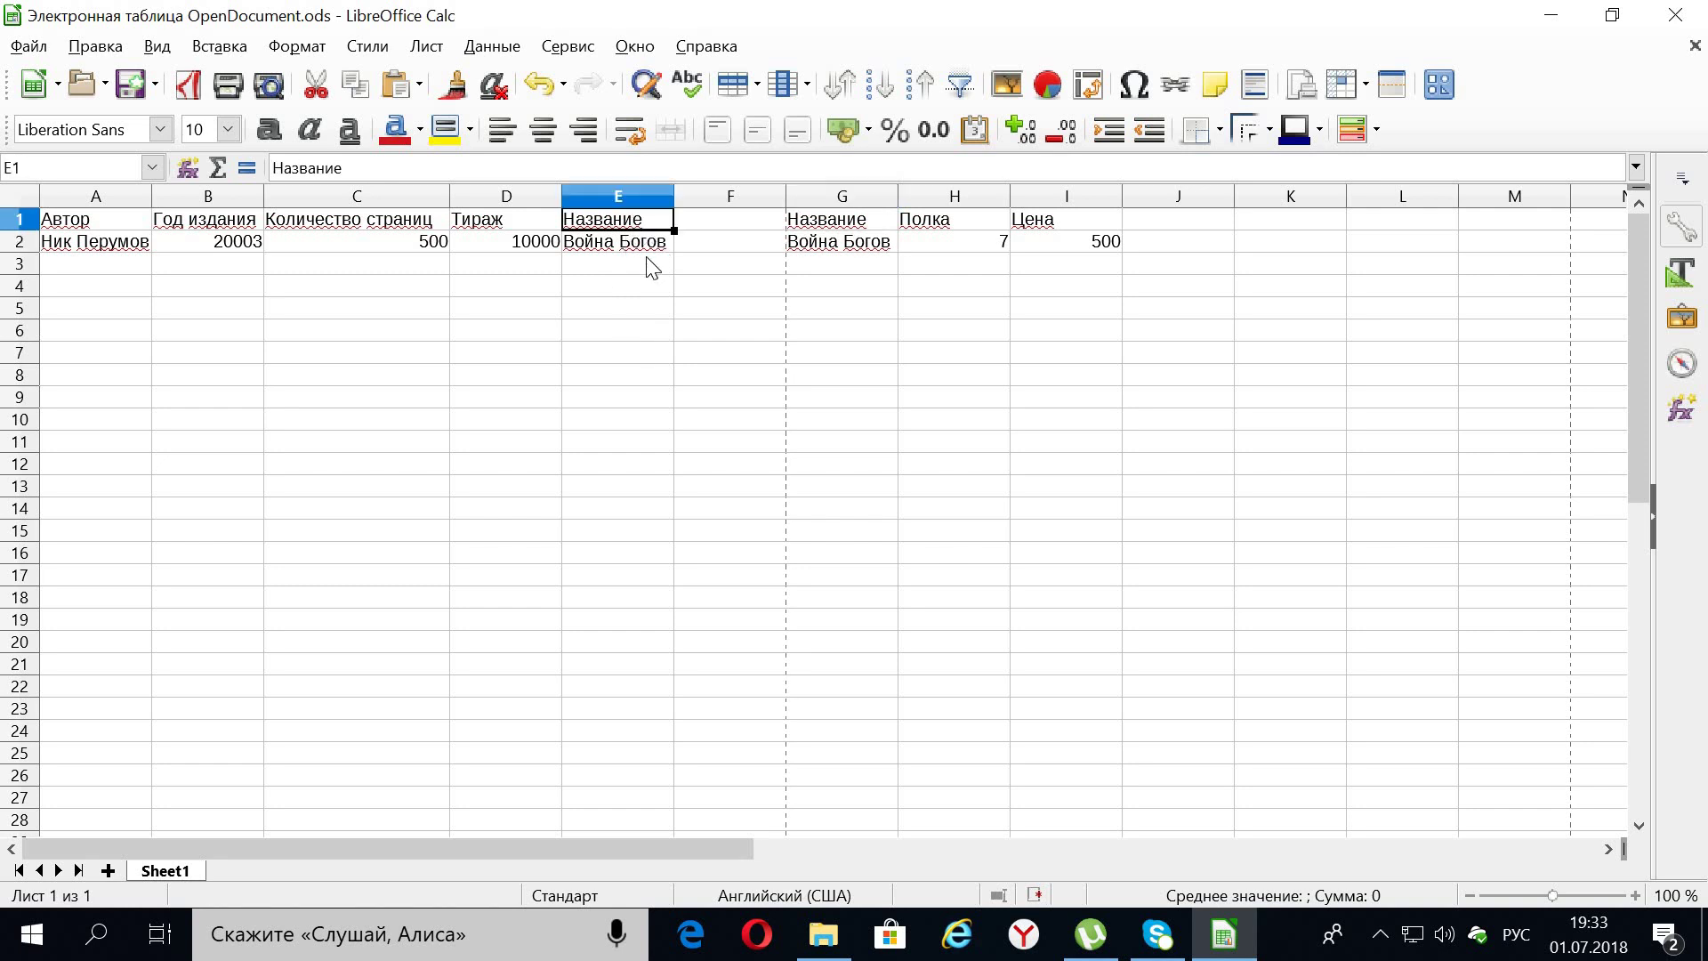
pyautogui.click(606, 286)
pyautogui.click(628, 223)
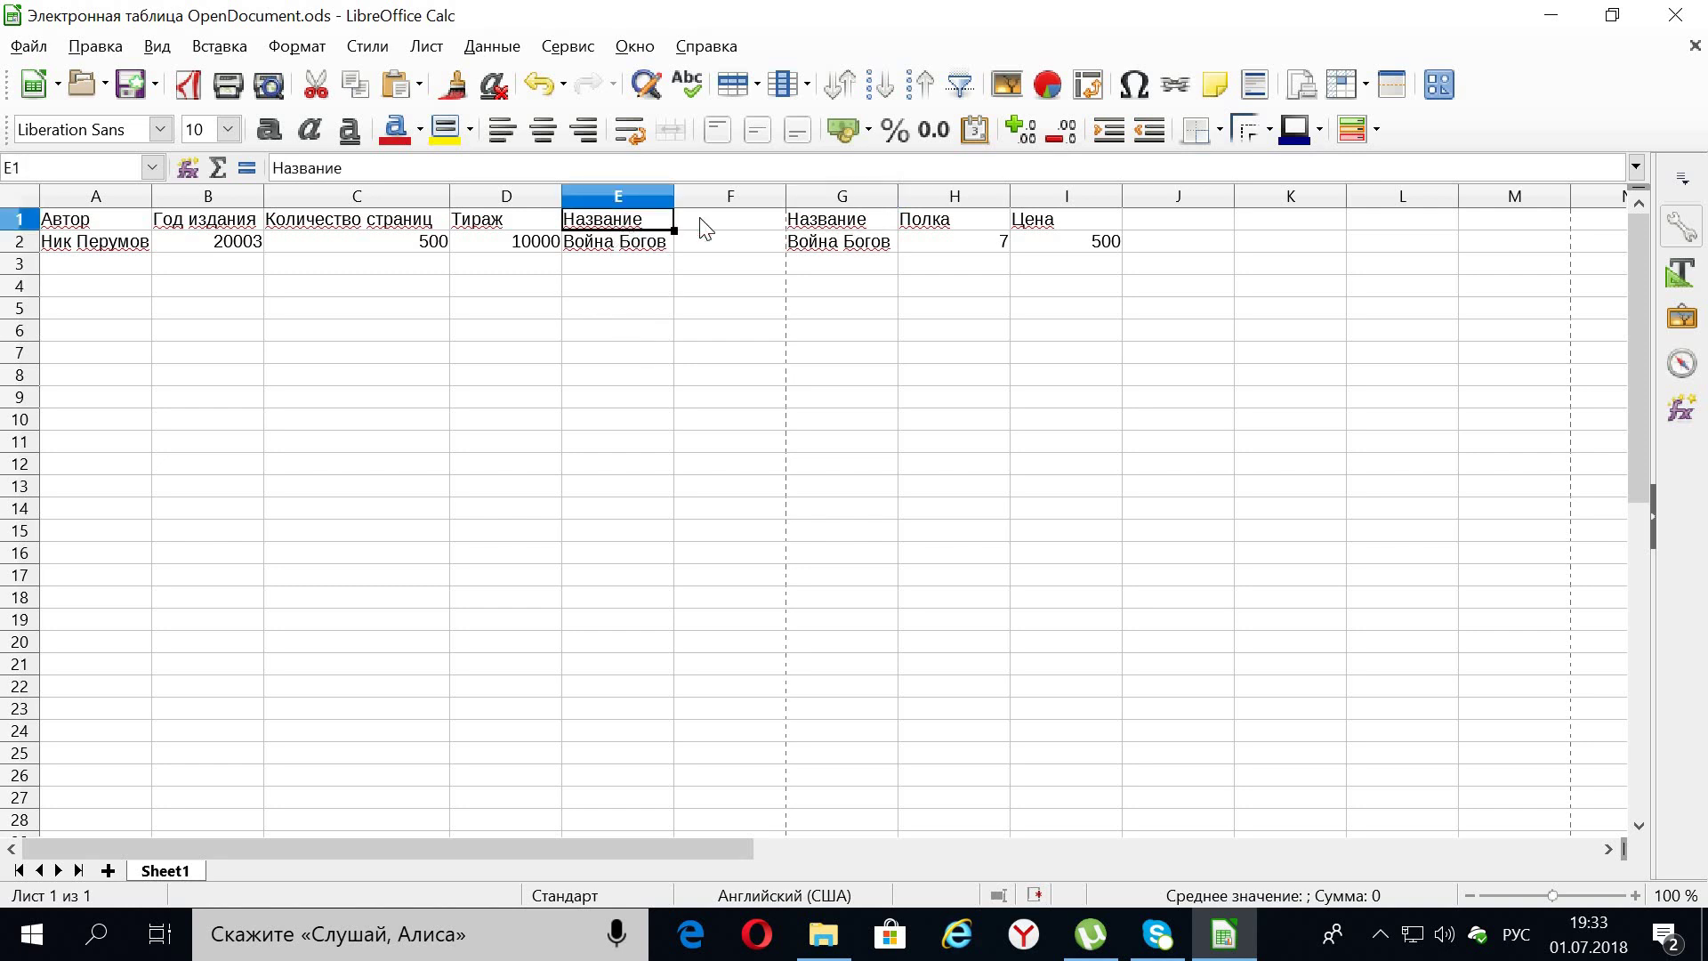
pyautogui.click(819, 223)
pyautogui.click(636, 242)
pyautogui.moveTo(637, 223); pyautogui.dragTo(779, 244)
pyautogui.click(816, 247)
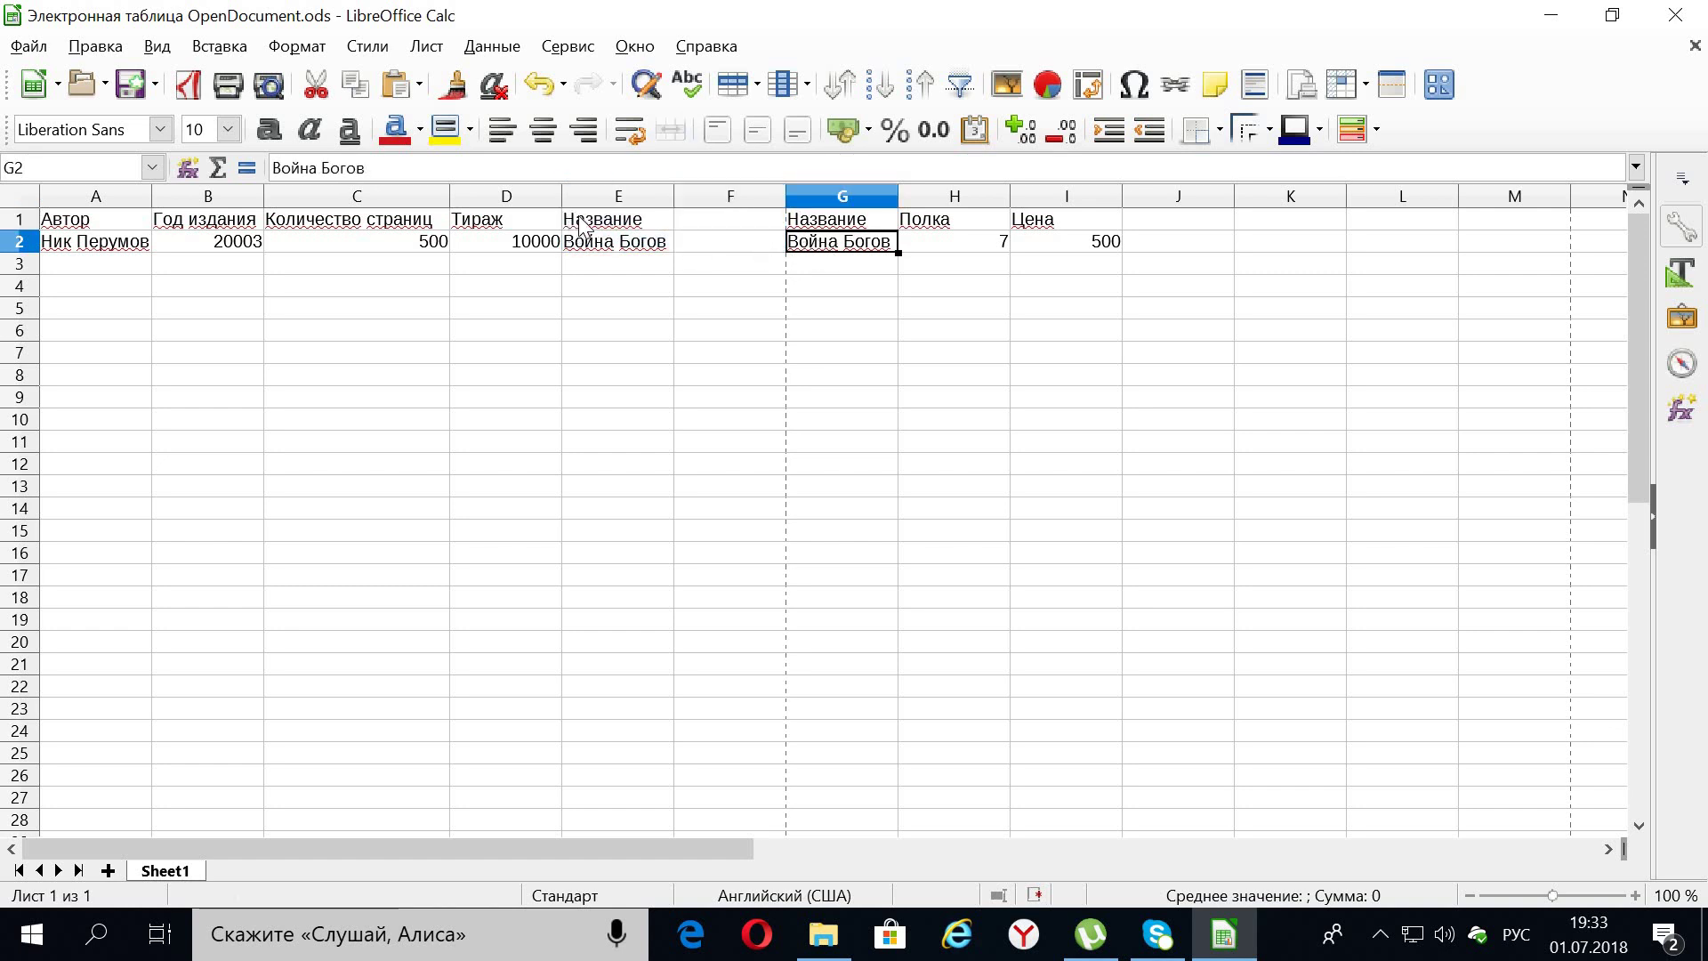
pyautogui.moveTo(623, 219); pyautogui.dragTo(792, 249)
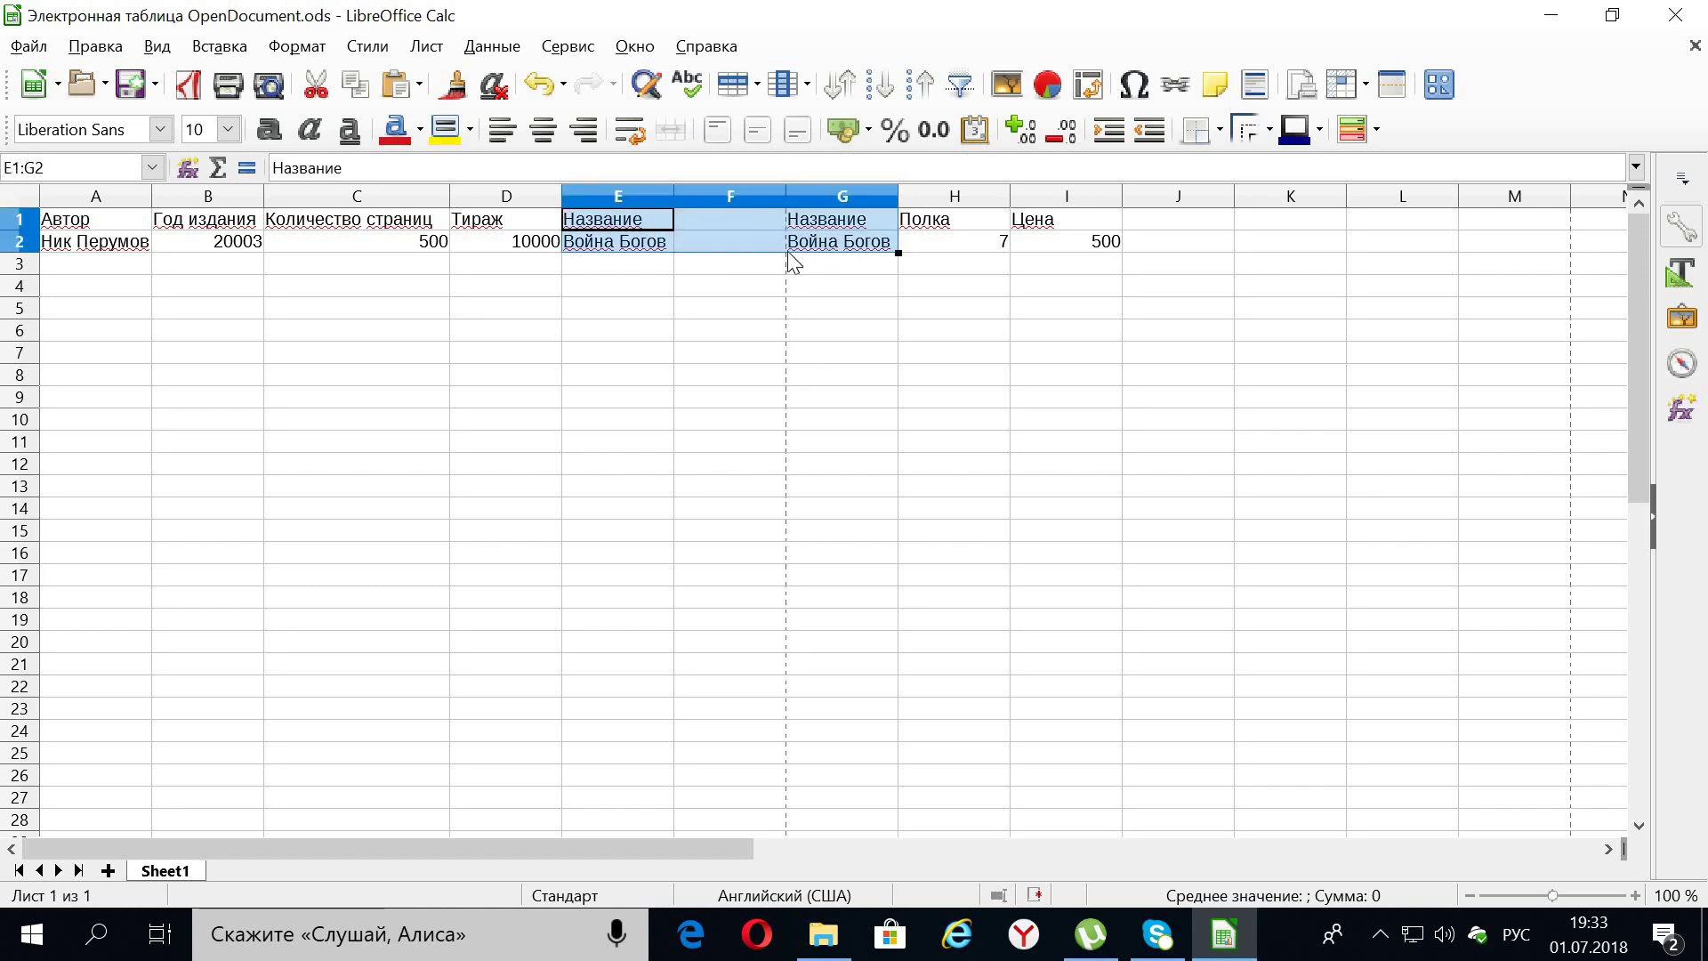
pyautogui.click(662, 311)
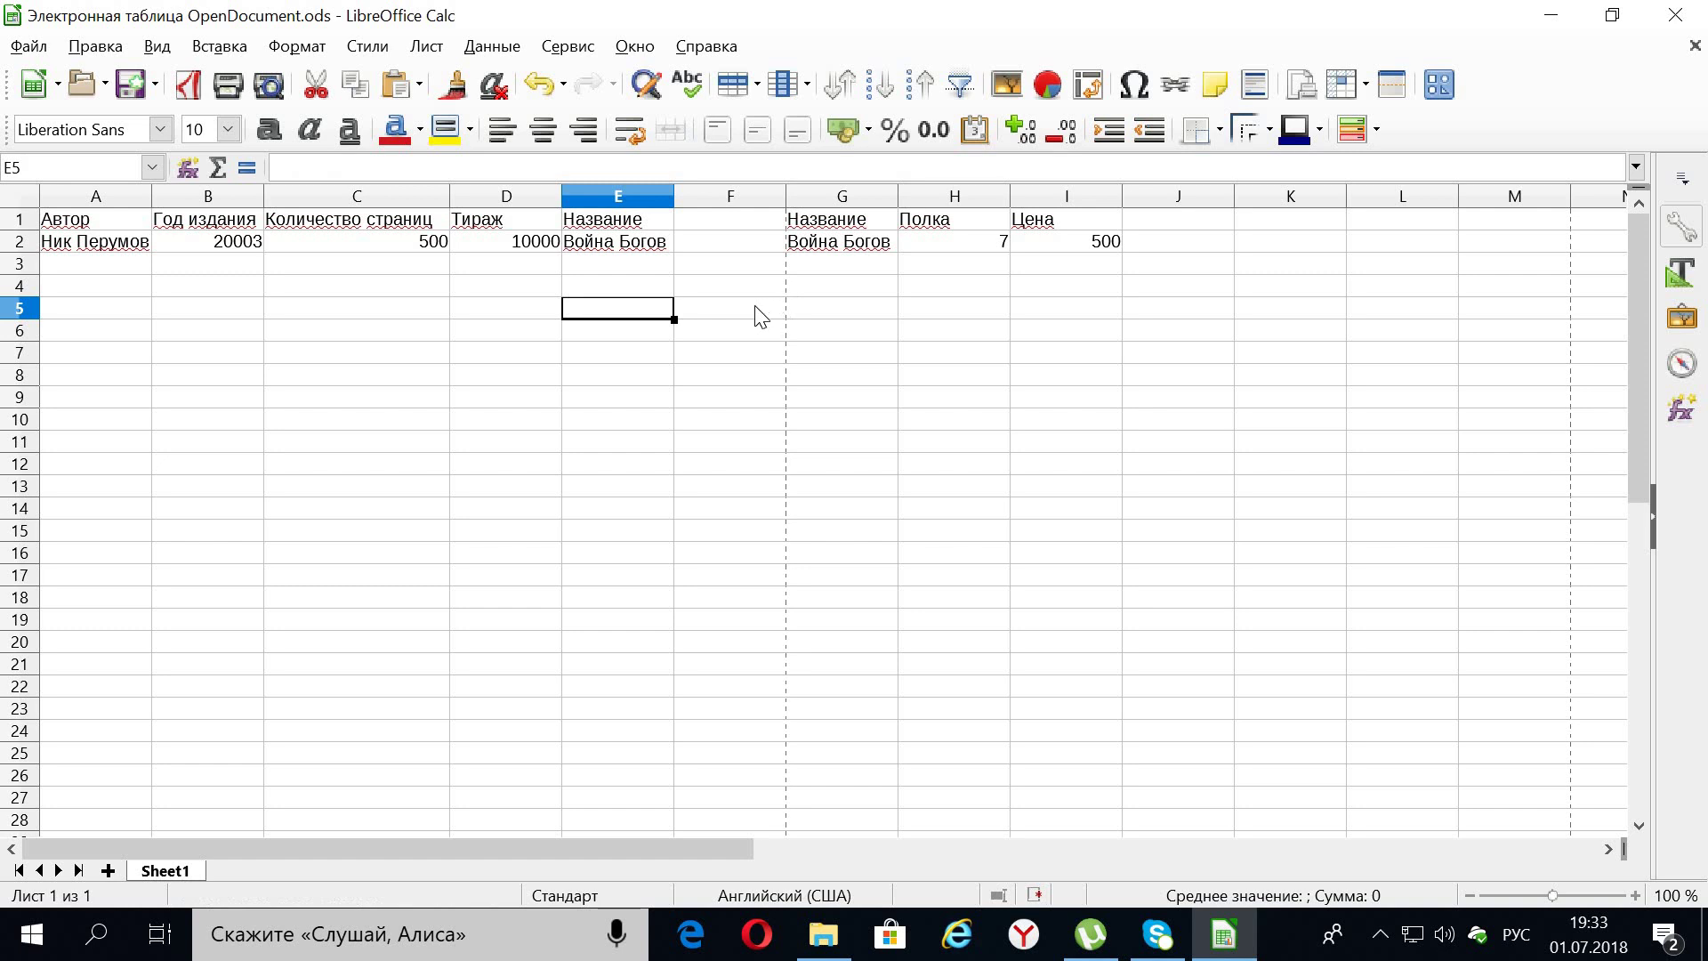
pyautogui.doubleClick(828, 220)
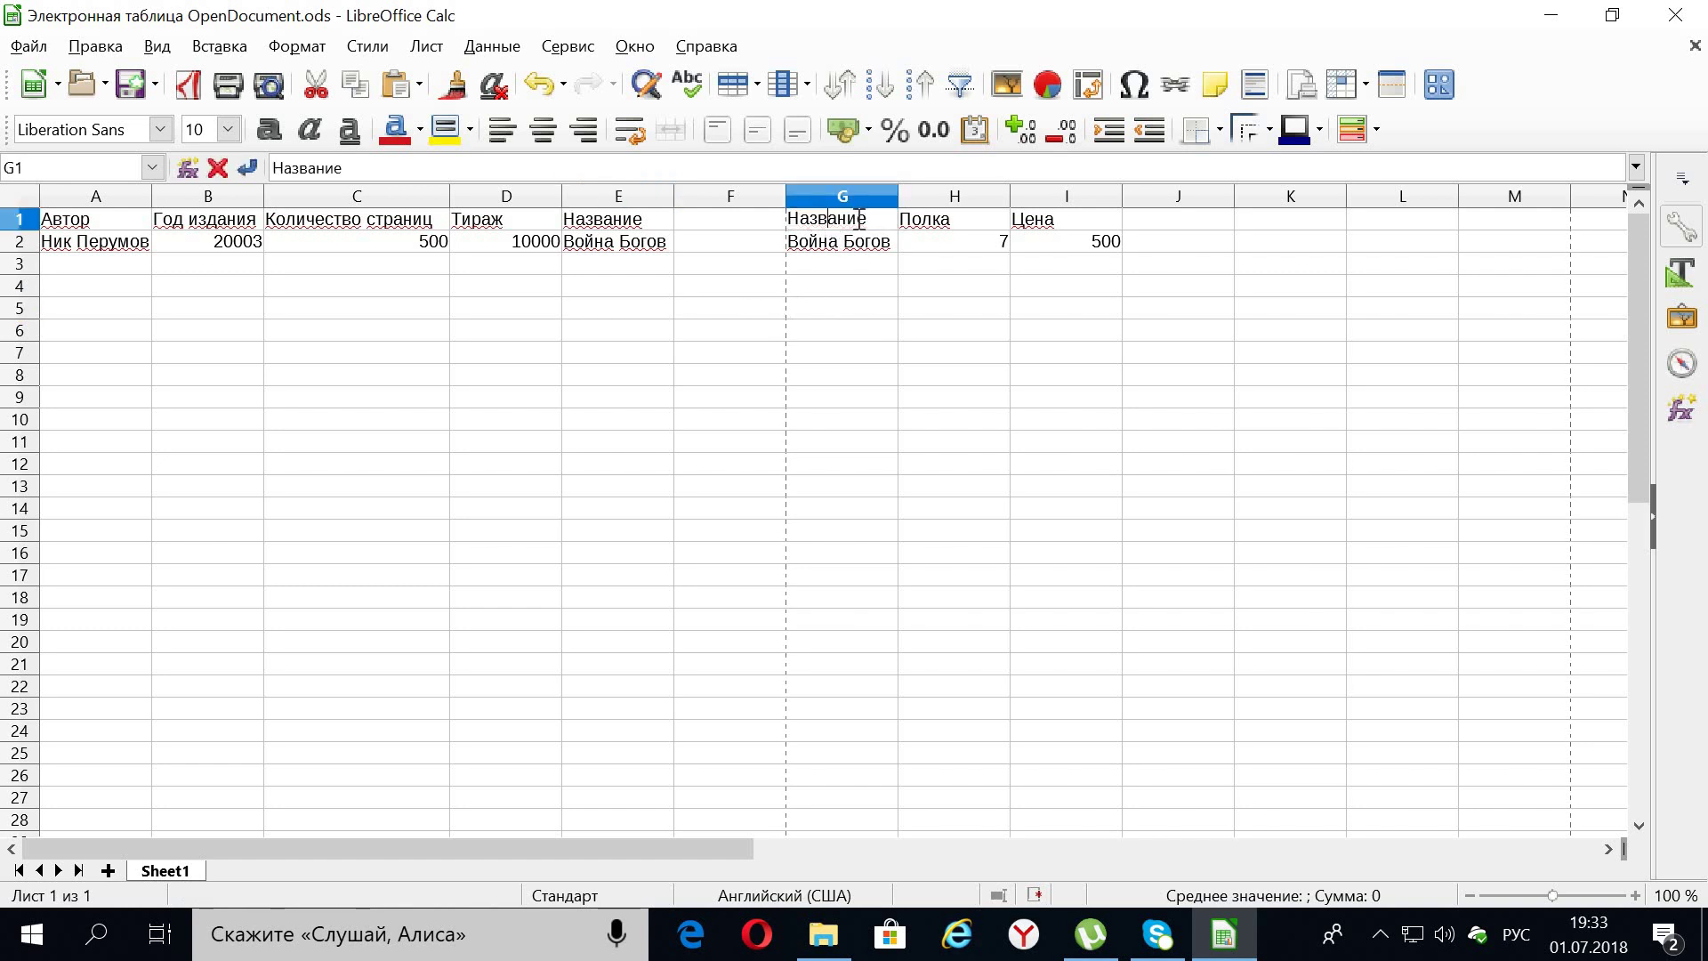
pyautogui.doubleClick(838, 267)
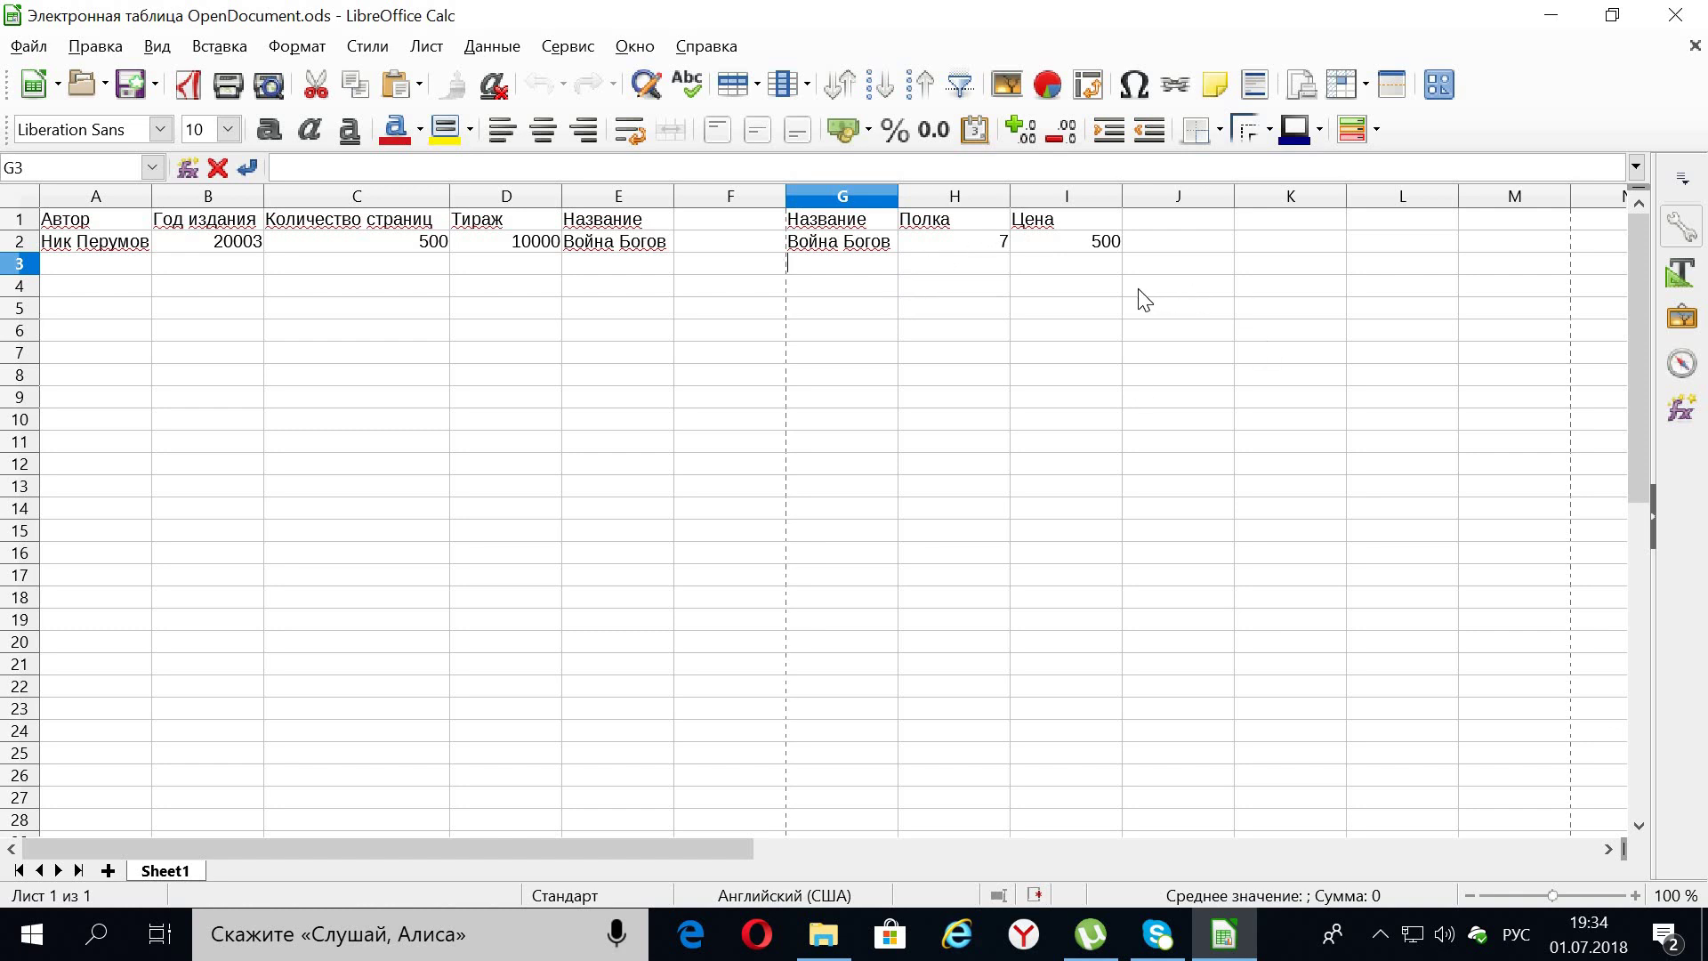
# - Clear the contents of both book tables in the range A1:J2
pyautogui.doubleClick(615, 327)
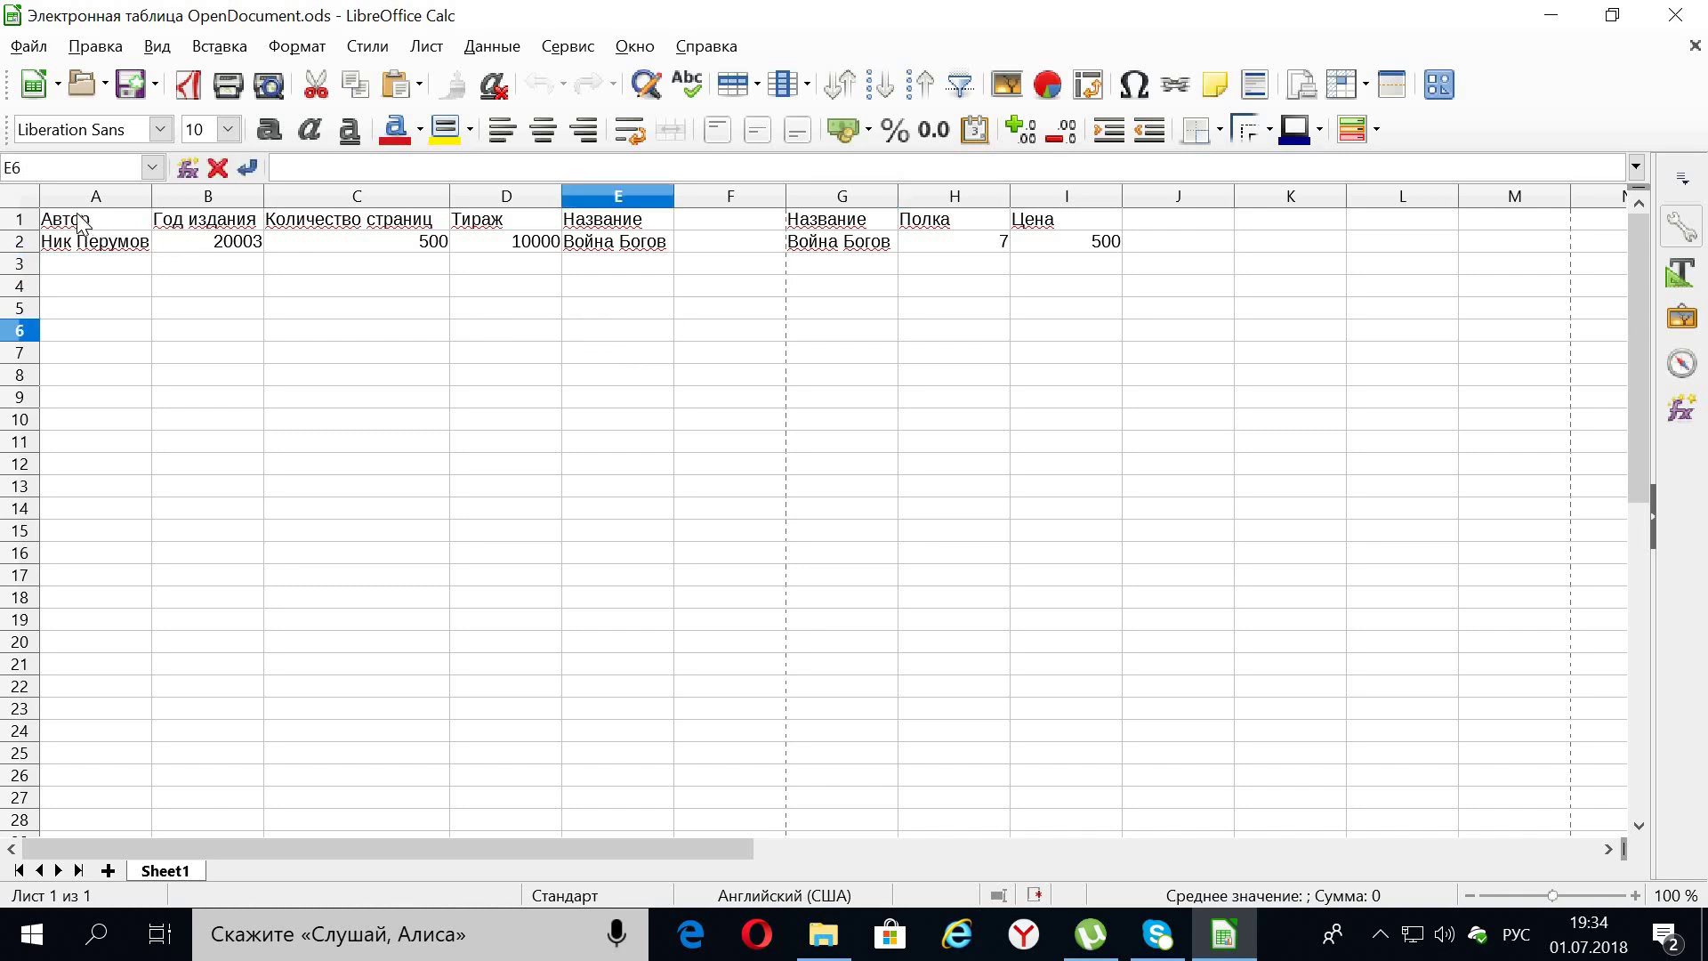
pyautogui.moveTo(77, 211); pyautogui.dragTo(1145, 251)
pyautogui.press('Delete')
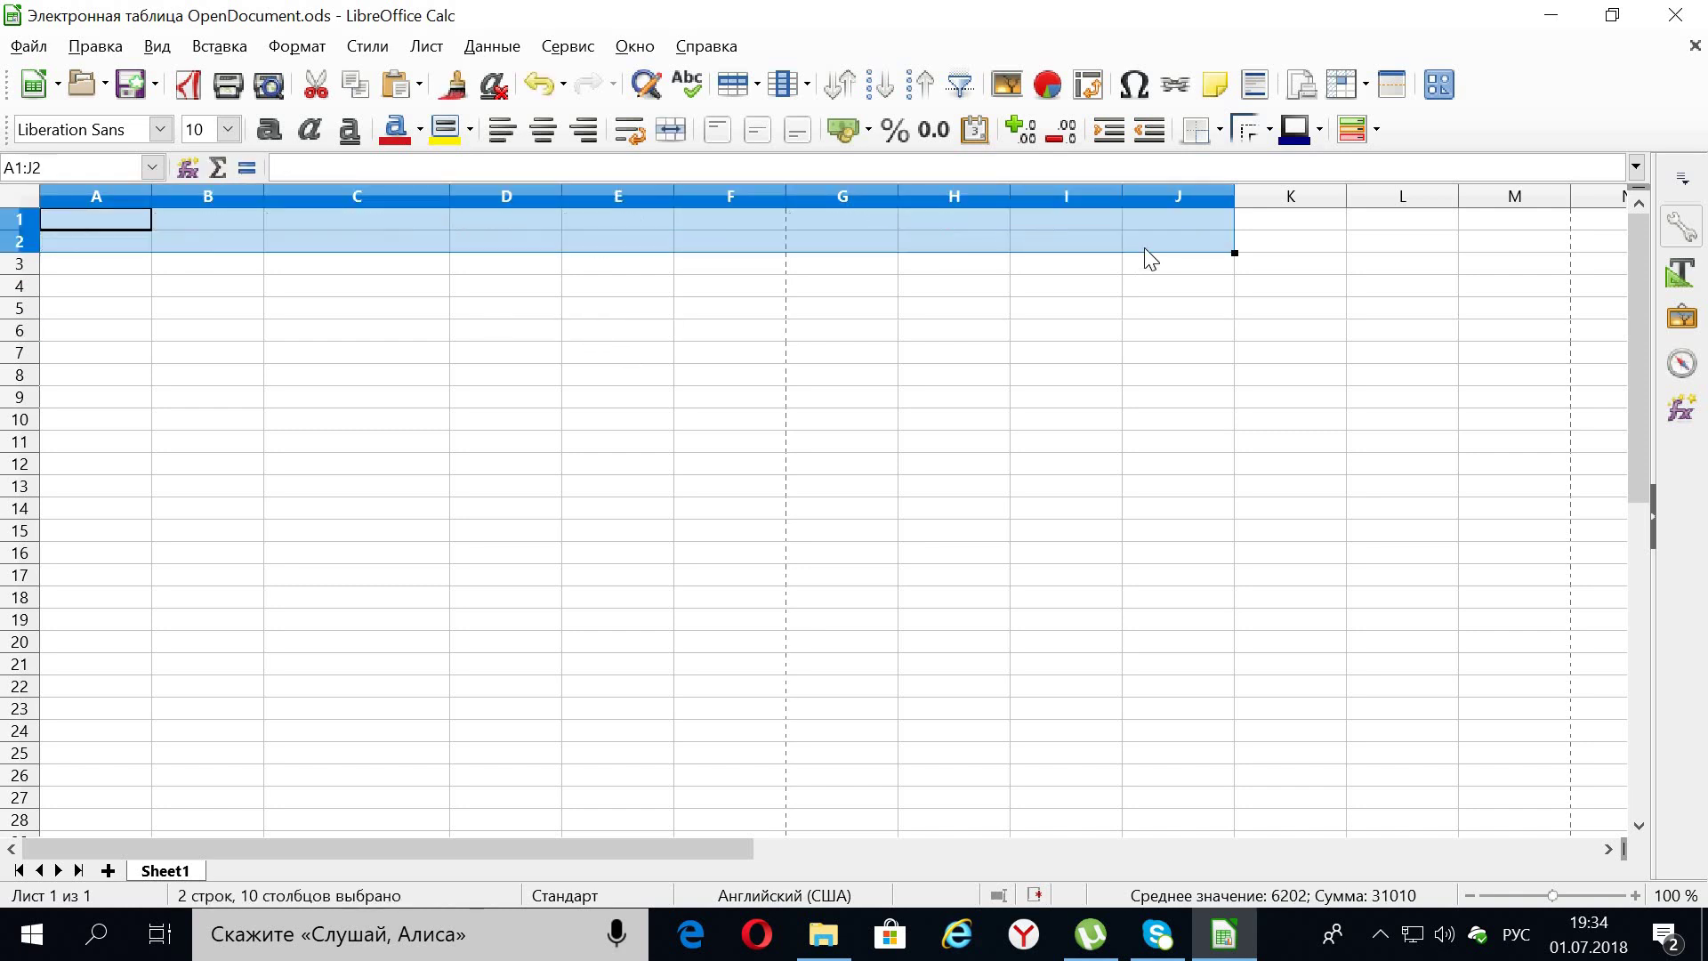
# - Enter the new table's headers Станок in A1 and Код in B1
pyautogui.doubleClick(104, 223)
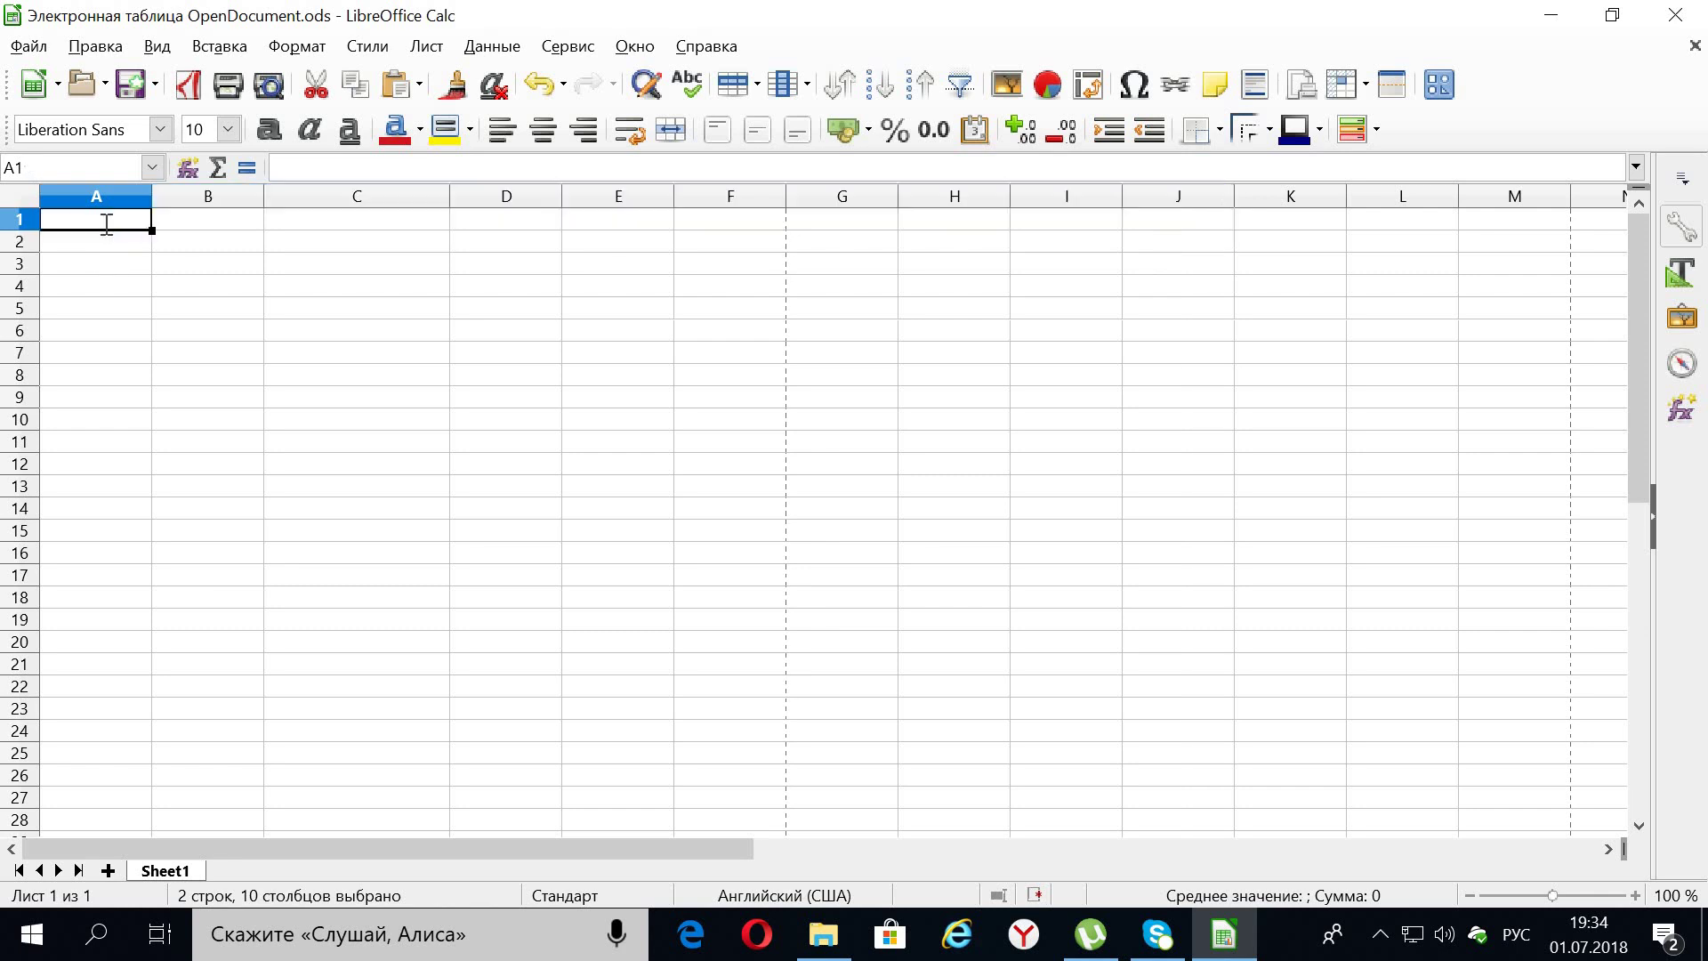
pyautogui.write('Сь')
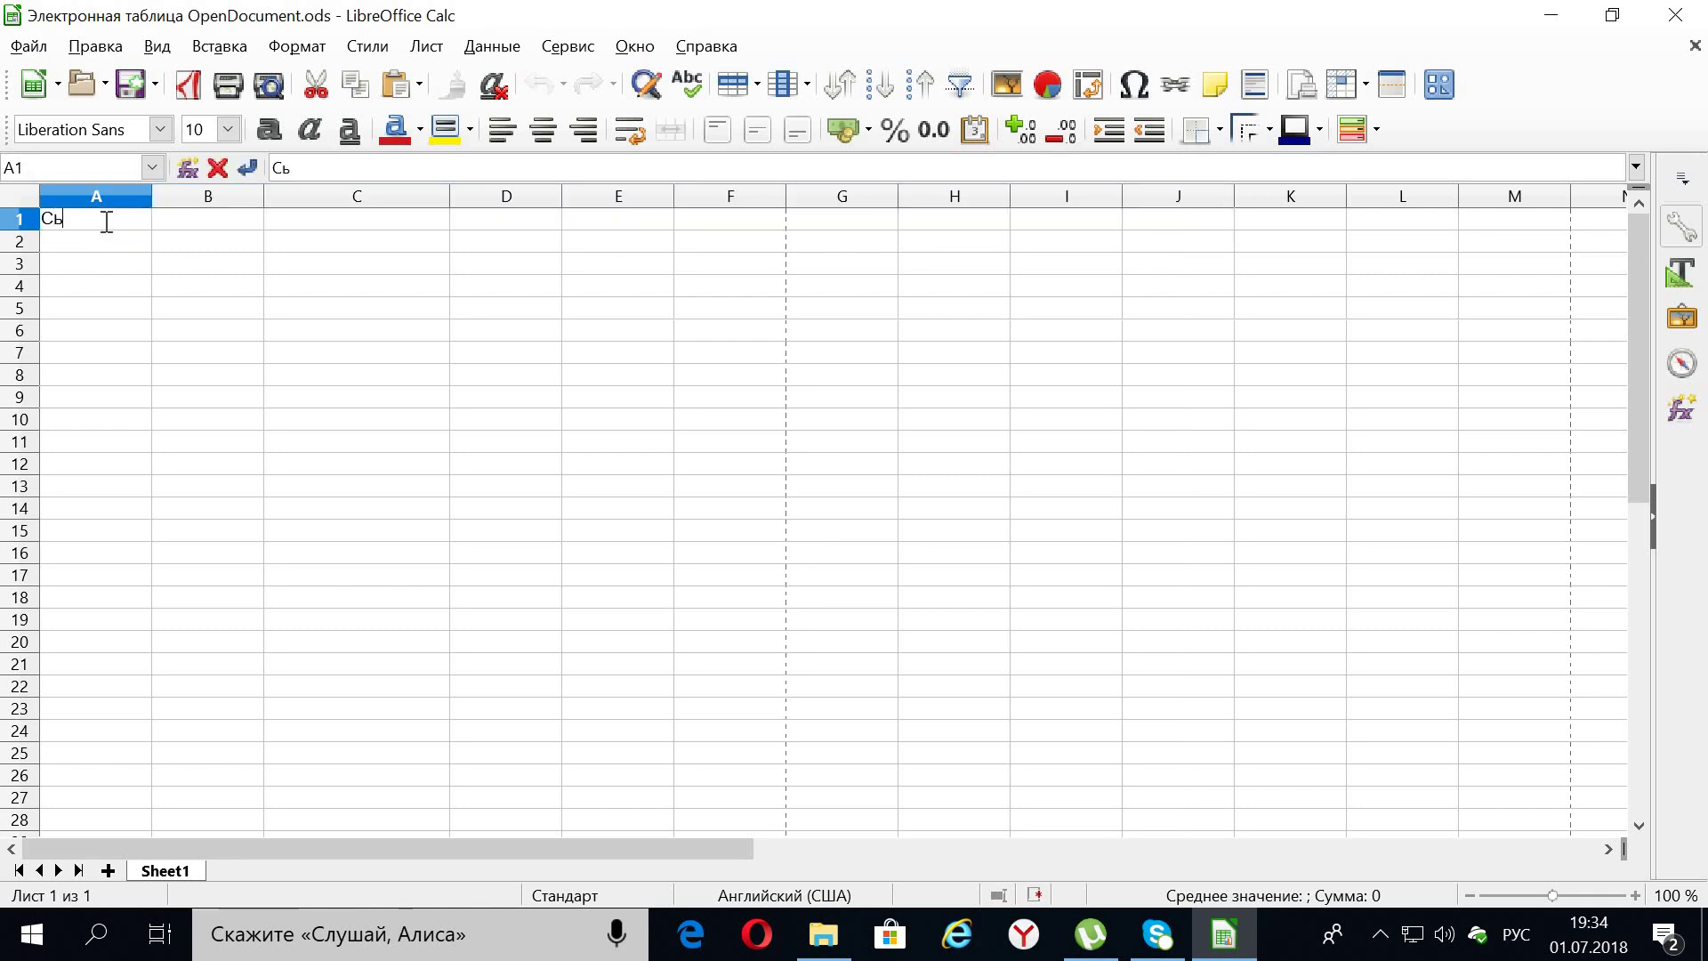
pyautogui.press('Insert')
pyautogui.press('BackSpace')
pyautogui.press('BackSpace')
pyautogui.write('Станок')
pyautogui.click(186, 216)
pyautogui.write('Код')
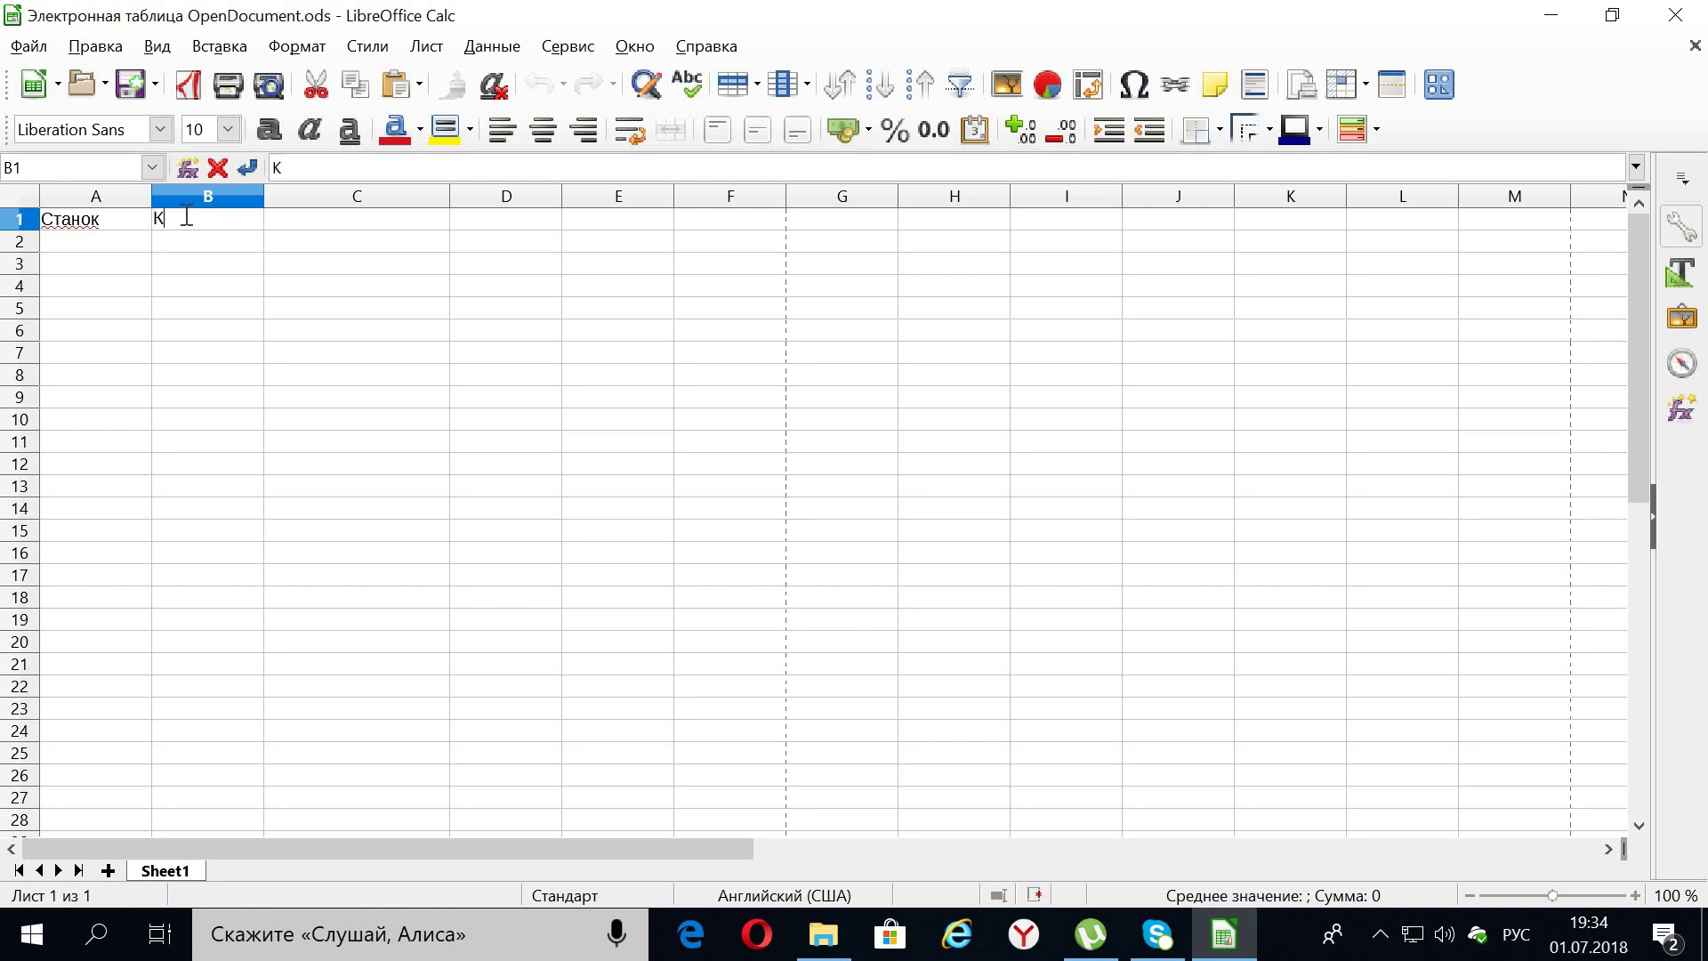
# - Enter the header Наименование зоны in cell D1 for the zone table
pyautogui.click(500, 219)
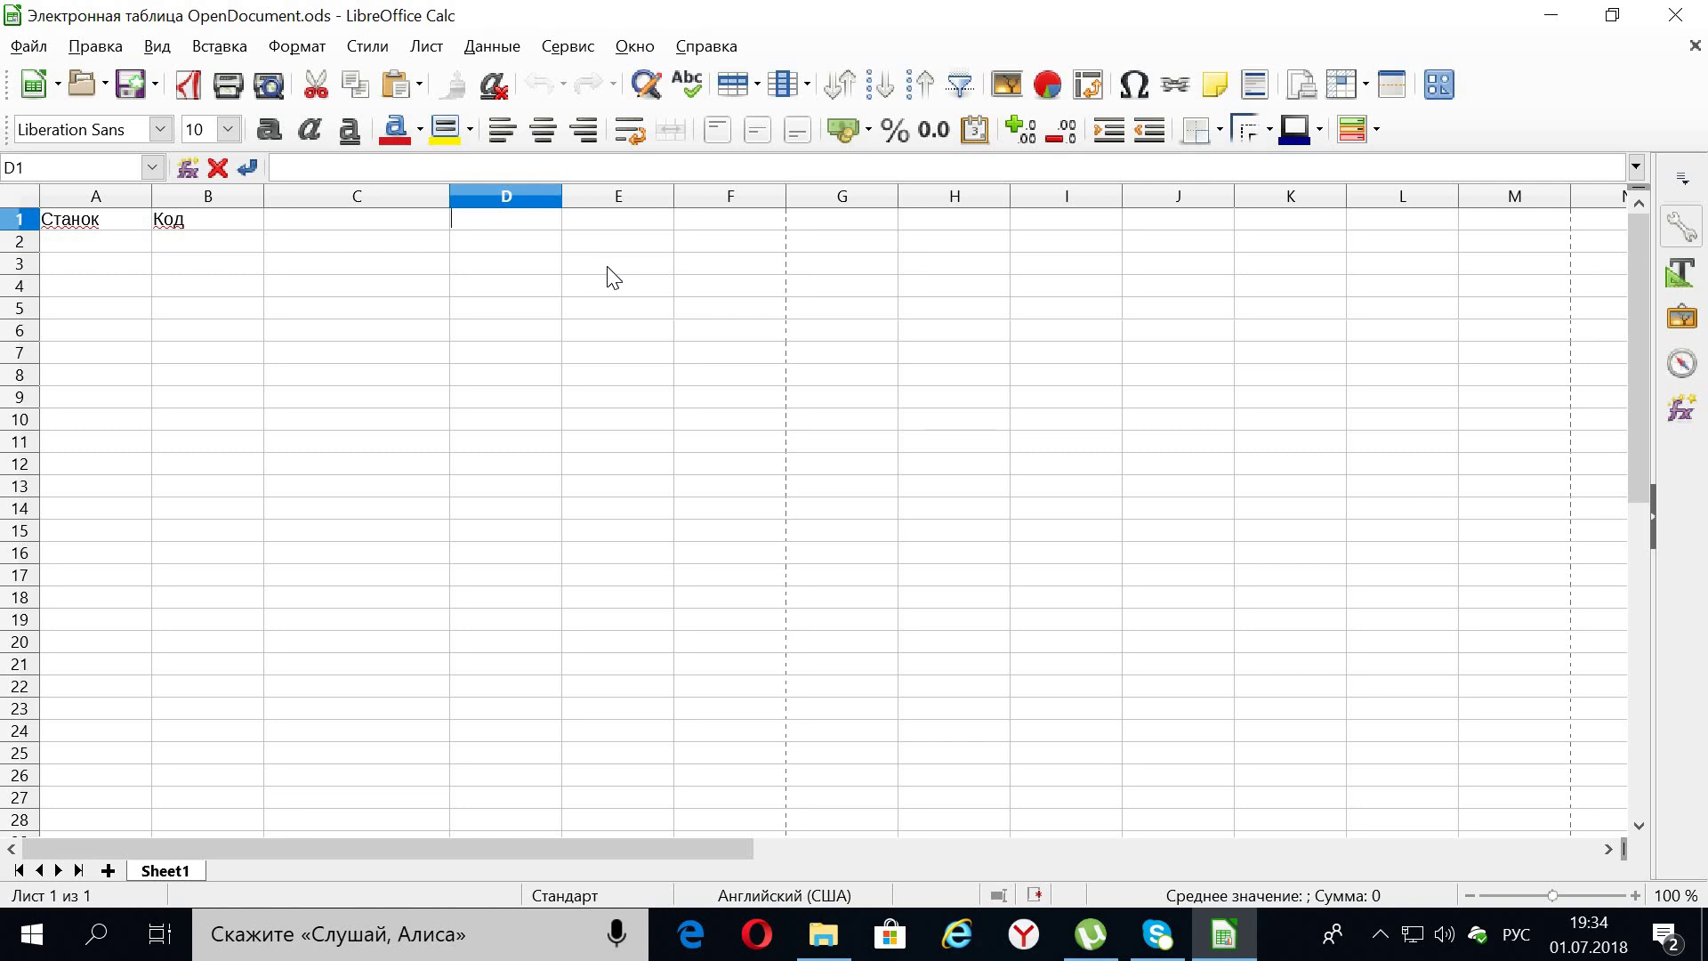
pyautogui.write('Наименование зон')
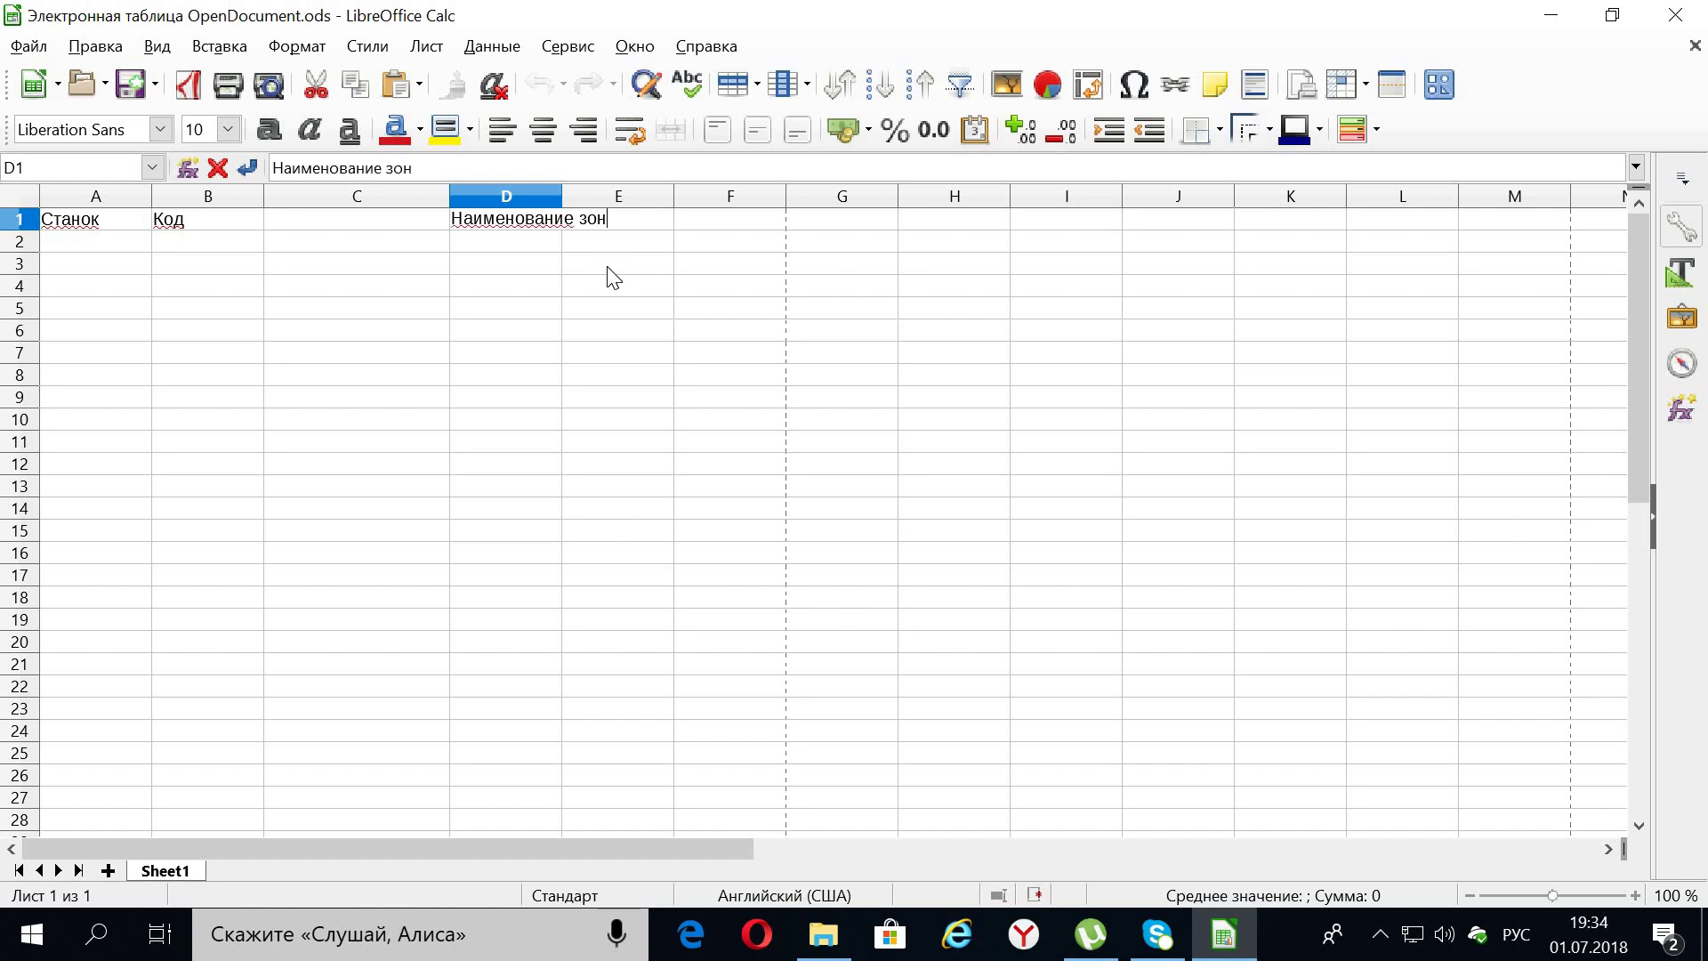
pyautogui.write('ы')
pyautogui.hotkey('ctrl', 'Left')
pyautogui.click(552, 285)
# - Widen column D so that its whole header fits inside the column
pyautogui.click(564, 196)
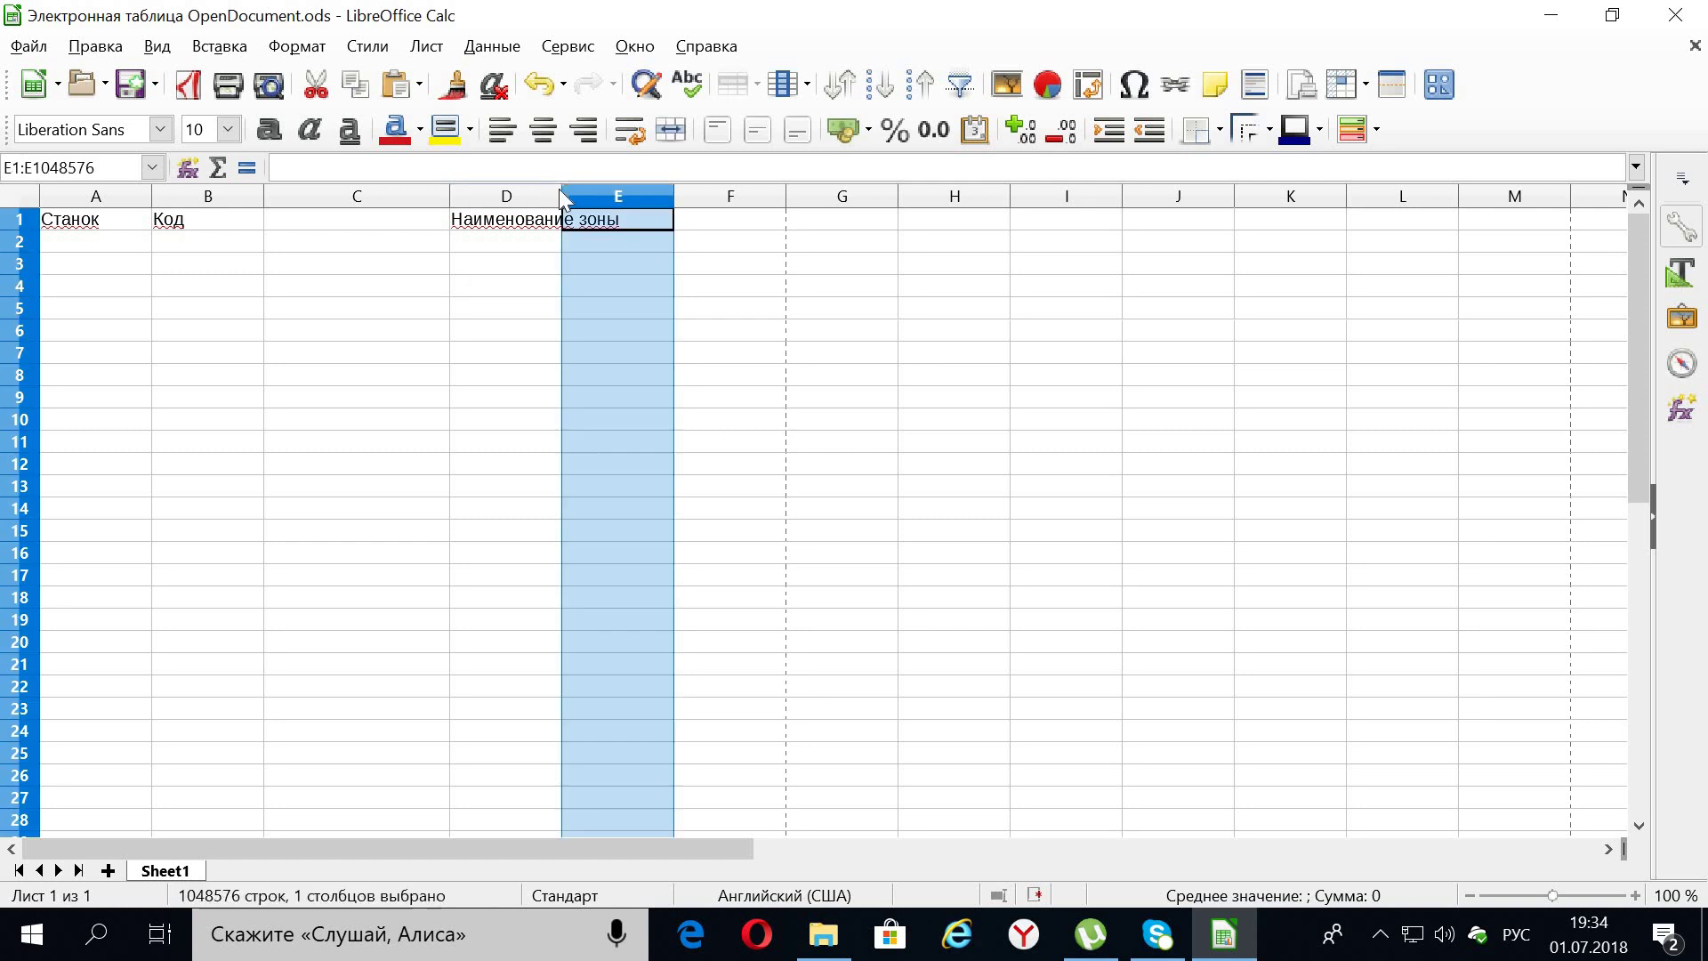
pyautogui.moveTo(561, 195); pyautogui.dragTo(597, 196)
pyautogui.click(576, 258)
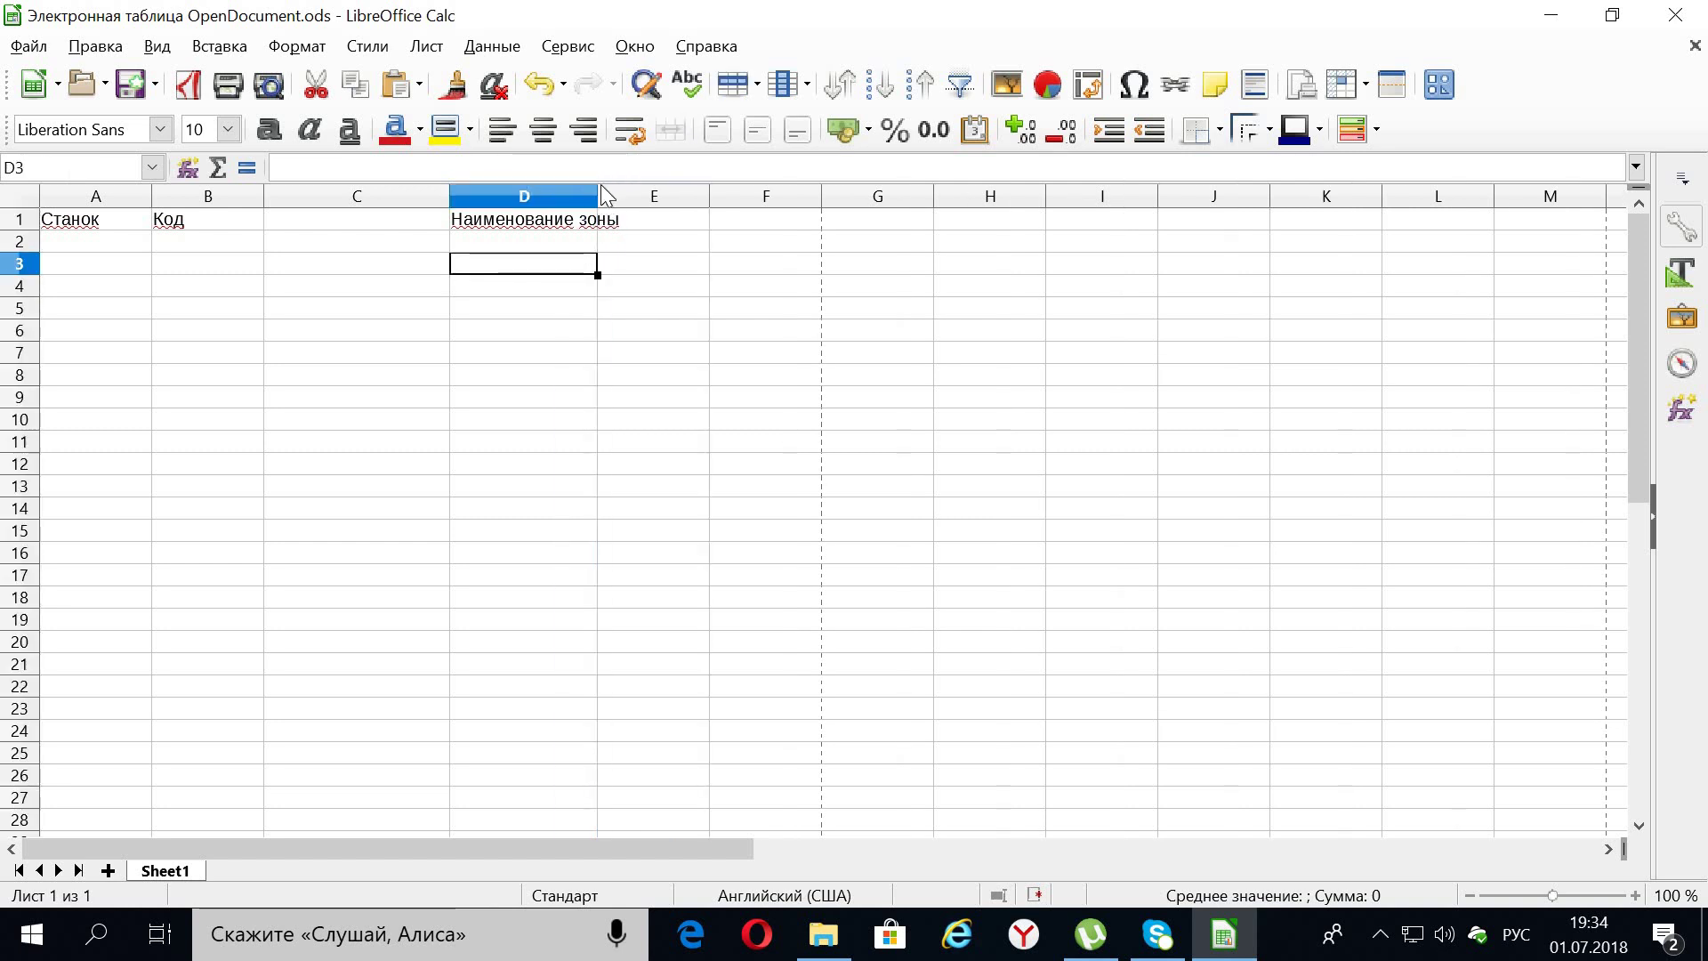
pyautogui.moveTo(599, 196); pyautogui.dragTo(666, 195)
pyautogui.click(631, 198)
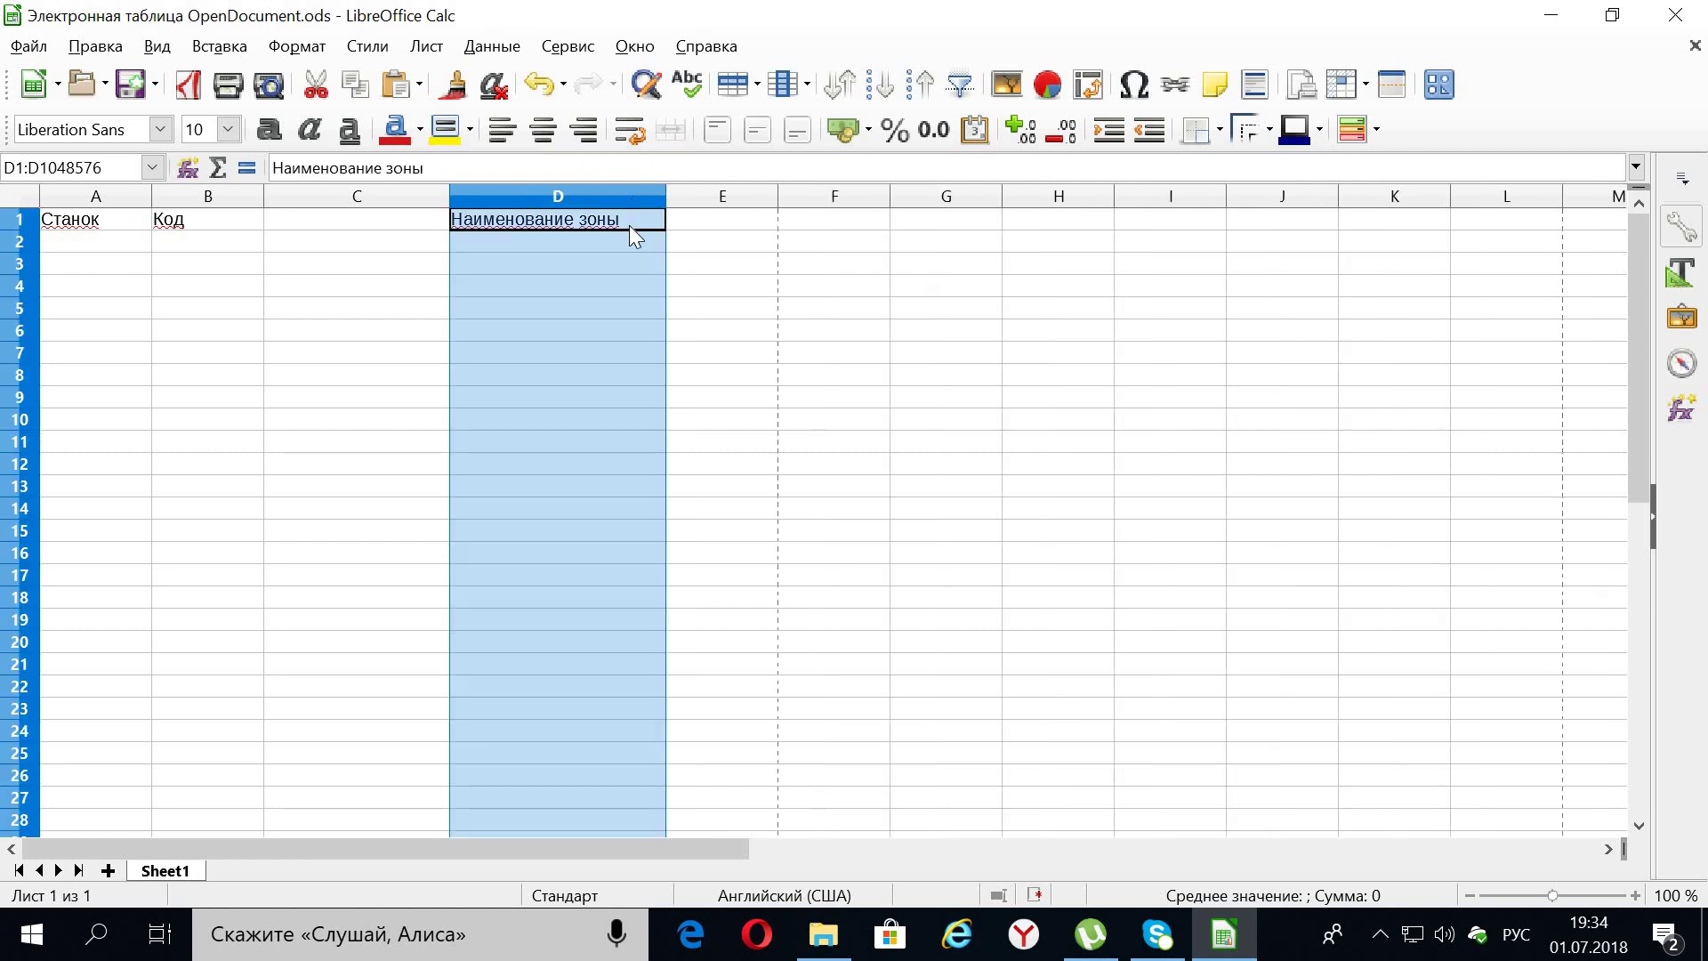
pyautogui.click(674, 224)
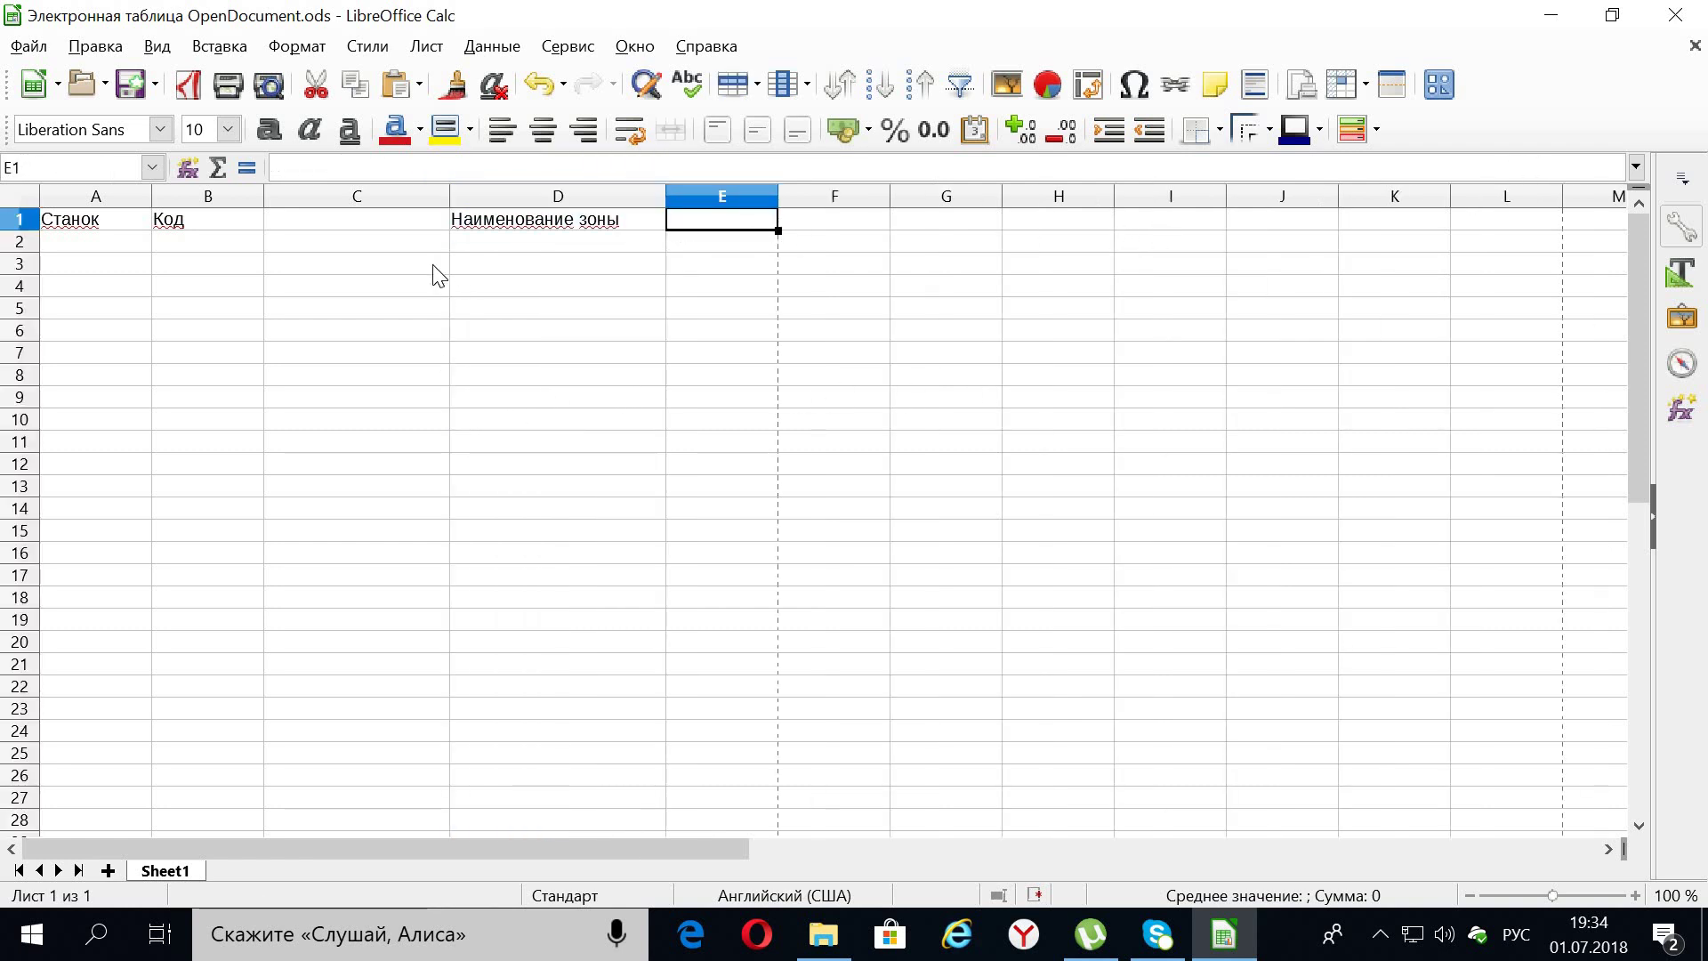
# - Enter the header Код in cell C6 to start a linking table below the first row
pyautogui.click(397, 351)
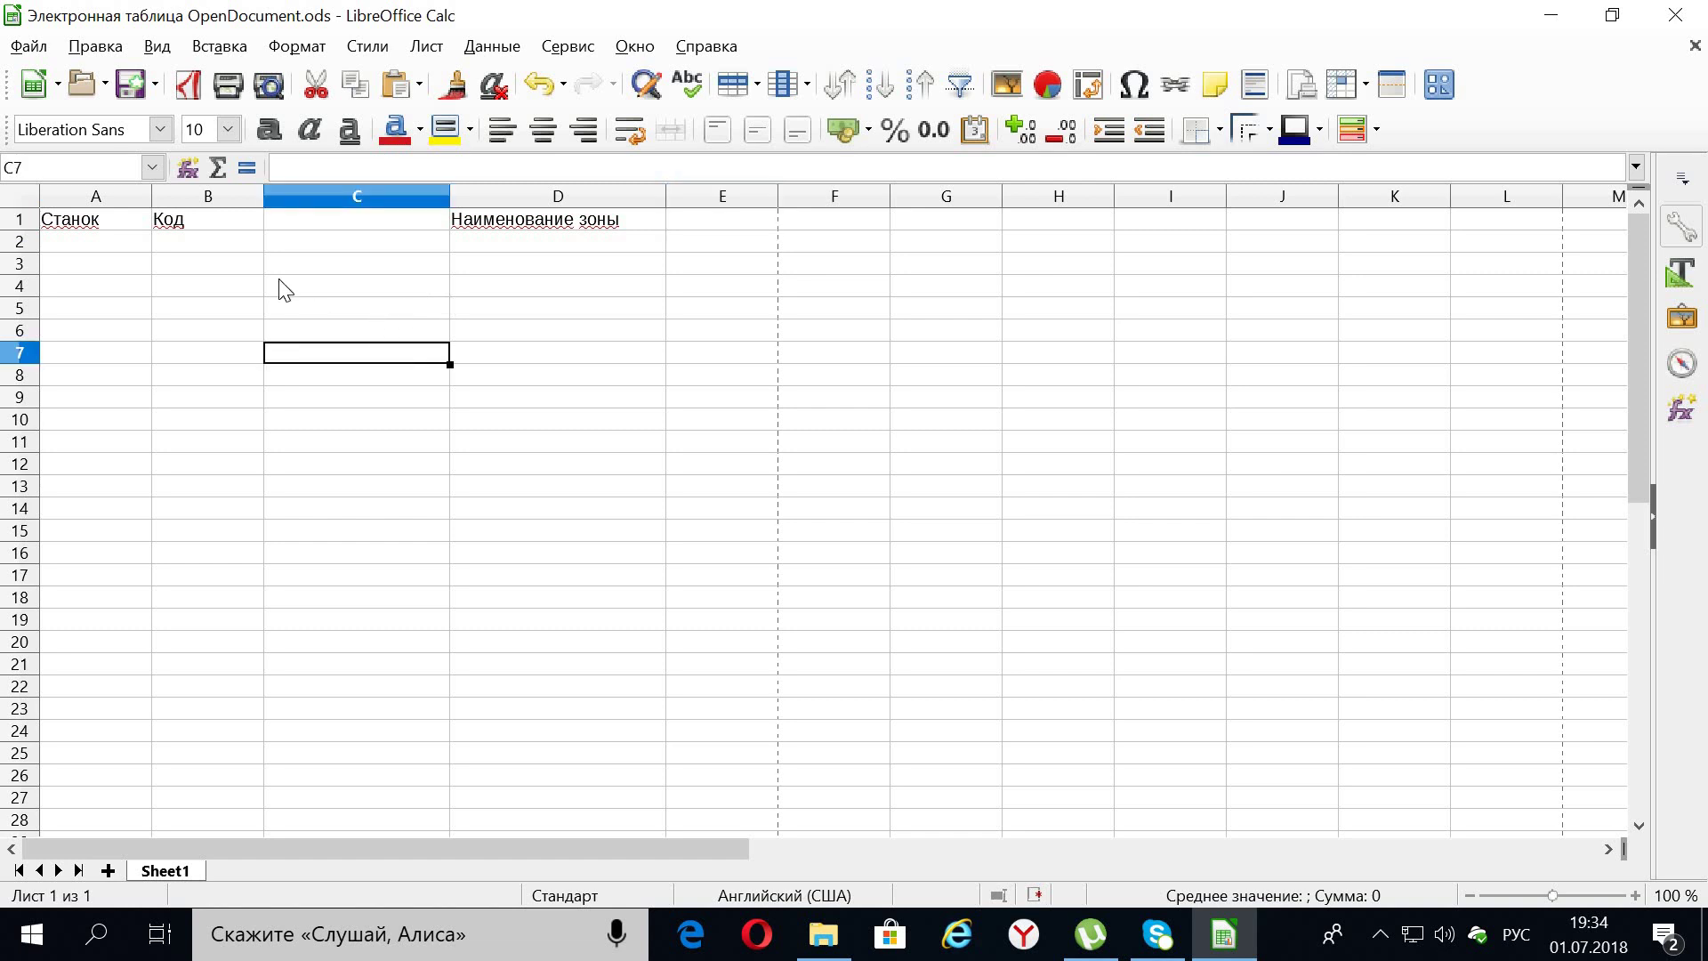
pyautogui.doubleClick(365, 331)
pyautogui.write('К')
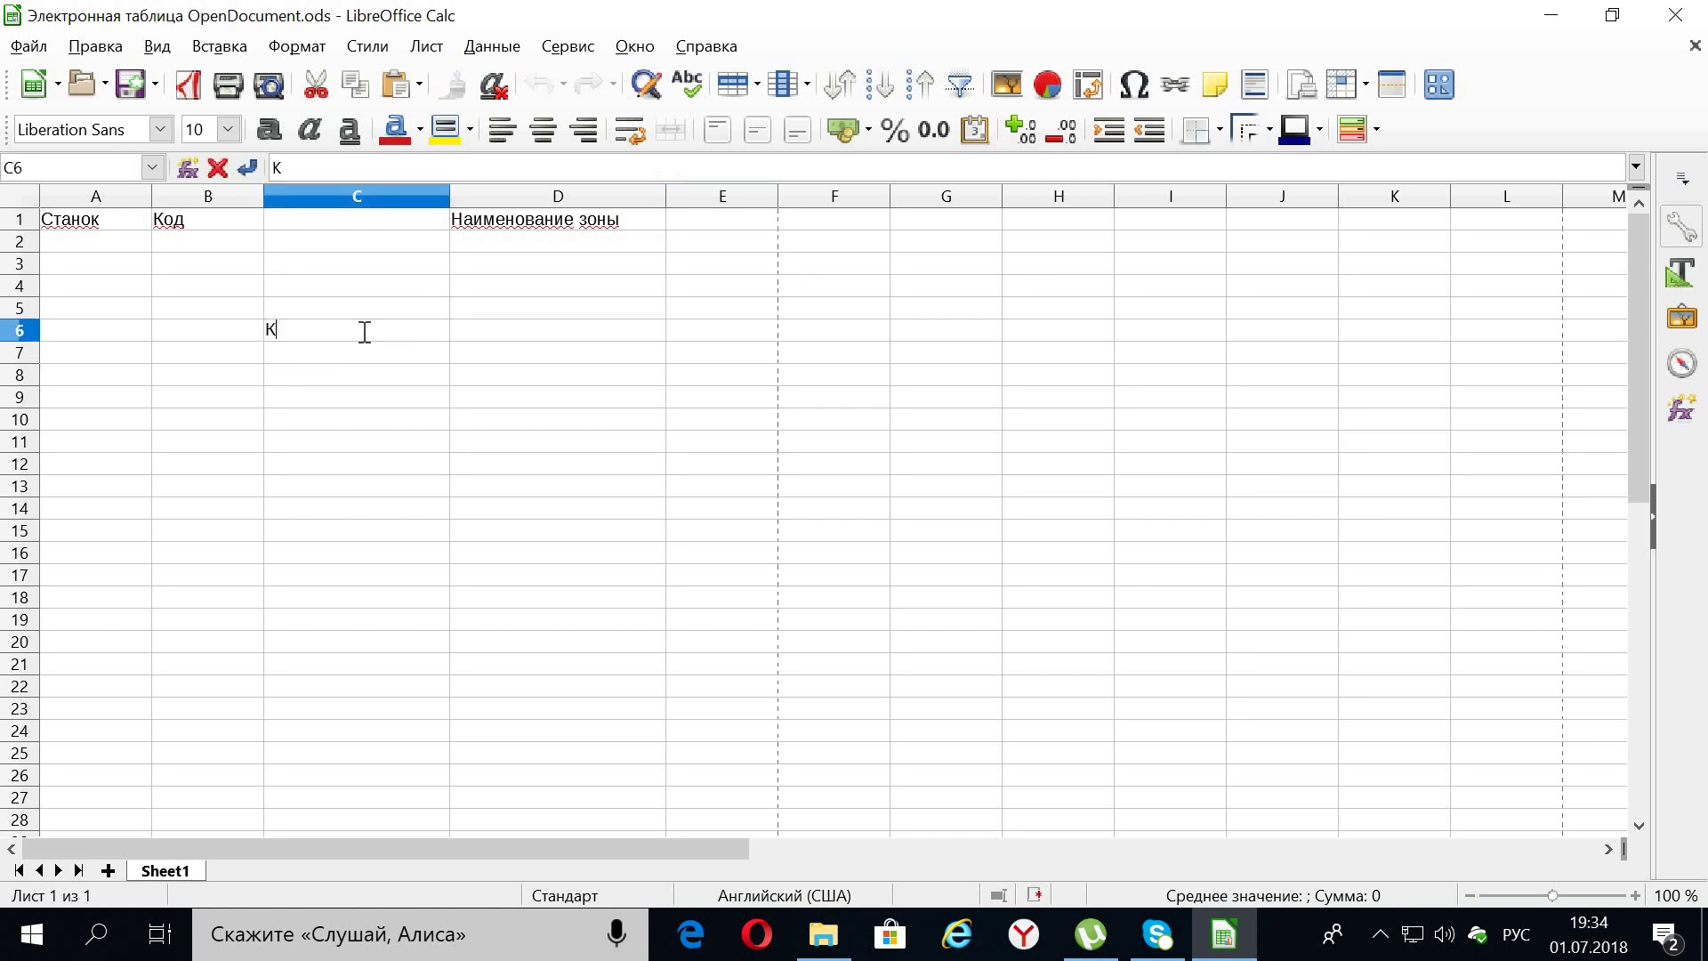
pyautogui.write('А')
pyautogui.press('BackSpace')
pyautogui.write('од')
pyautogui.click(469, 223)
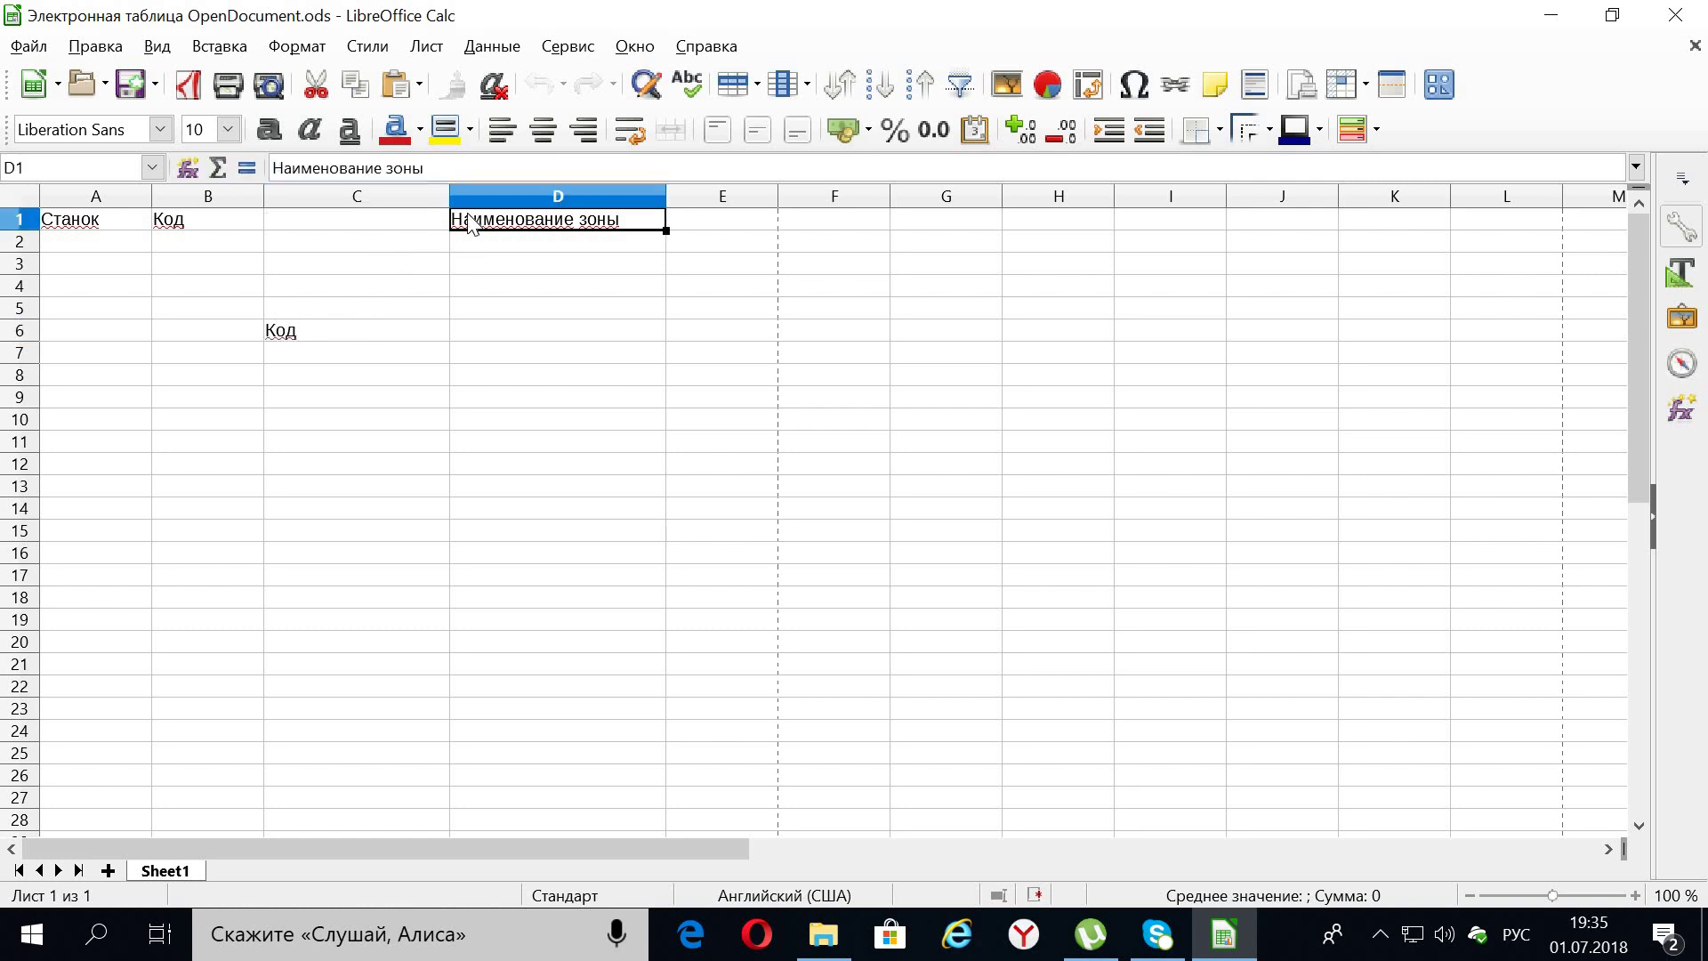
# - Enter the header Наименование Зоны in cell D6 beside Код, correcting any mistyped letters
pyautogui.rightClick(469, 223)
pyautogui.click(481, 320)
pyautogui.click(480, 331)
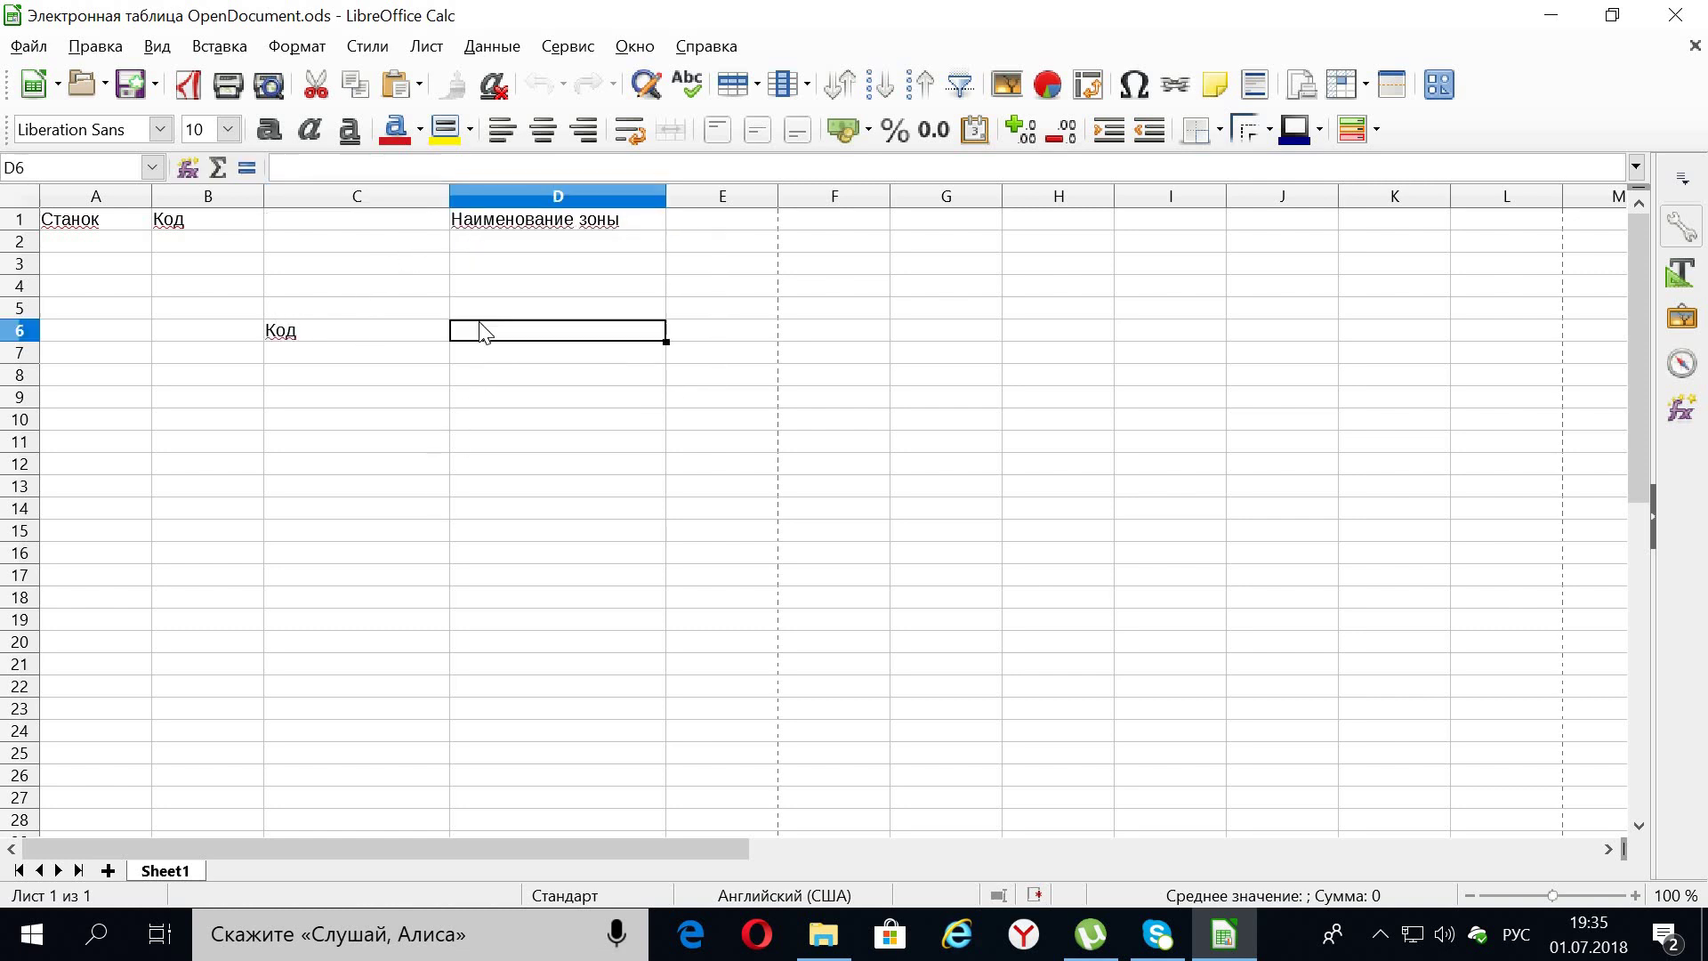
pyautogui.doubleClick(481, 323)
pyautogui.write('Наи')
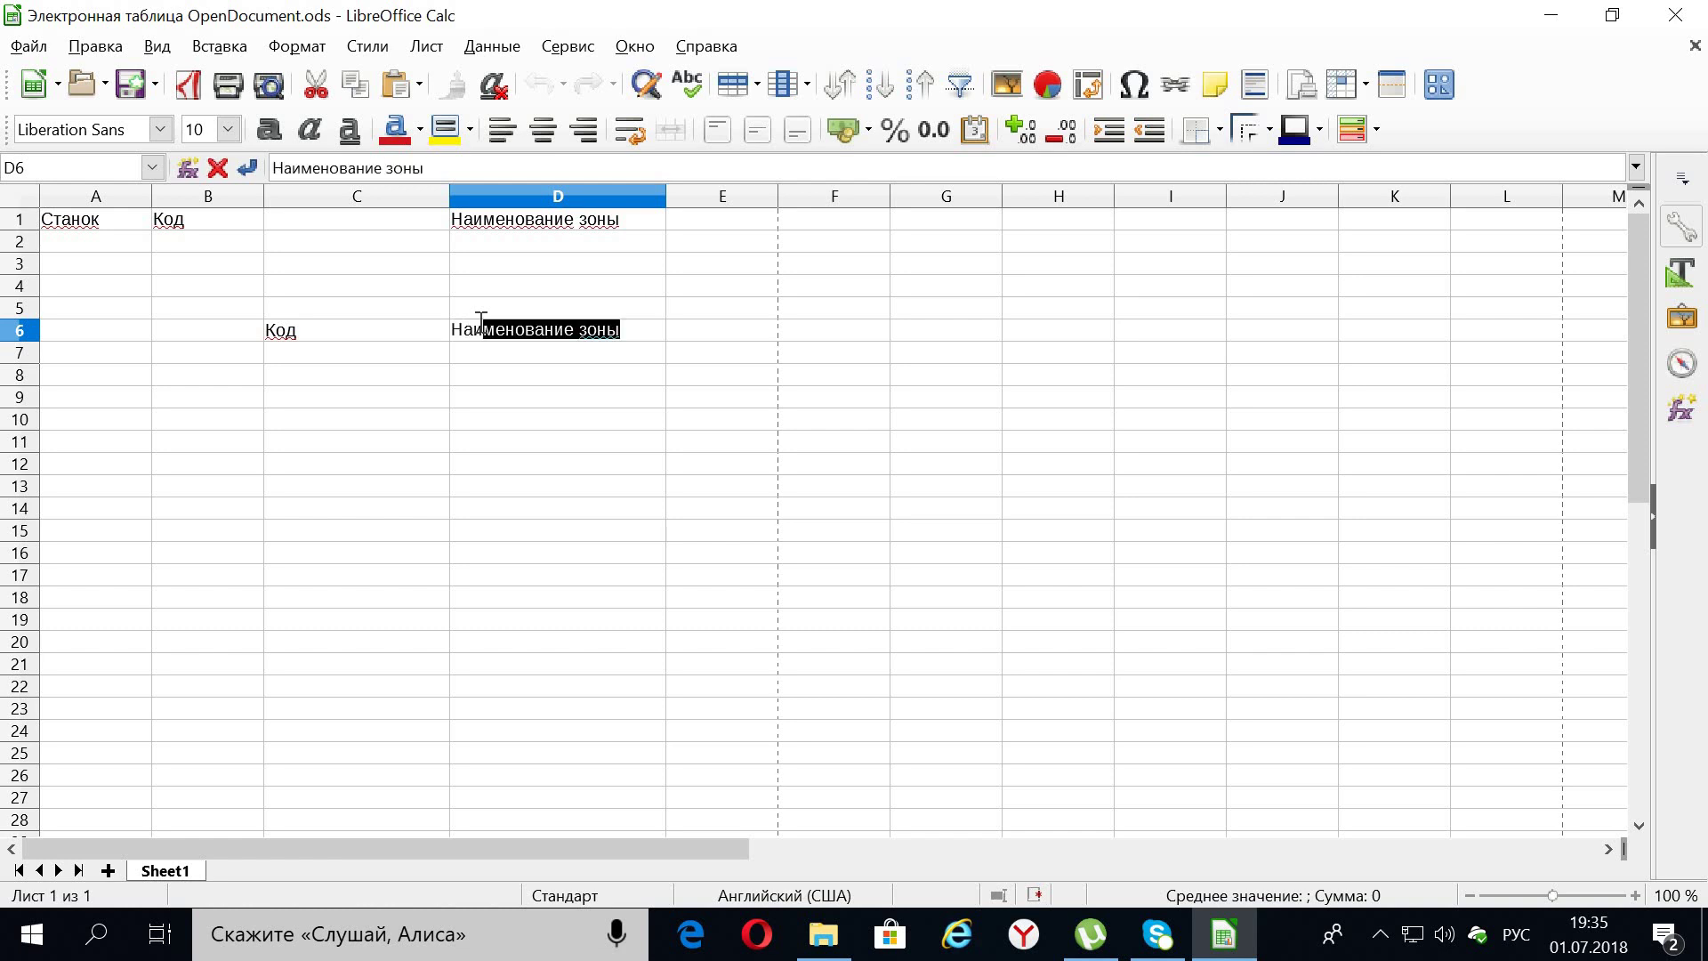
pyautogui.write('меговние')
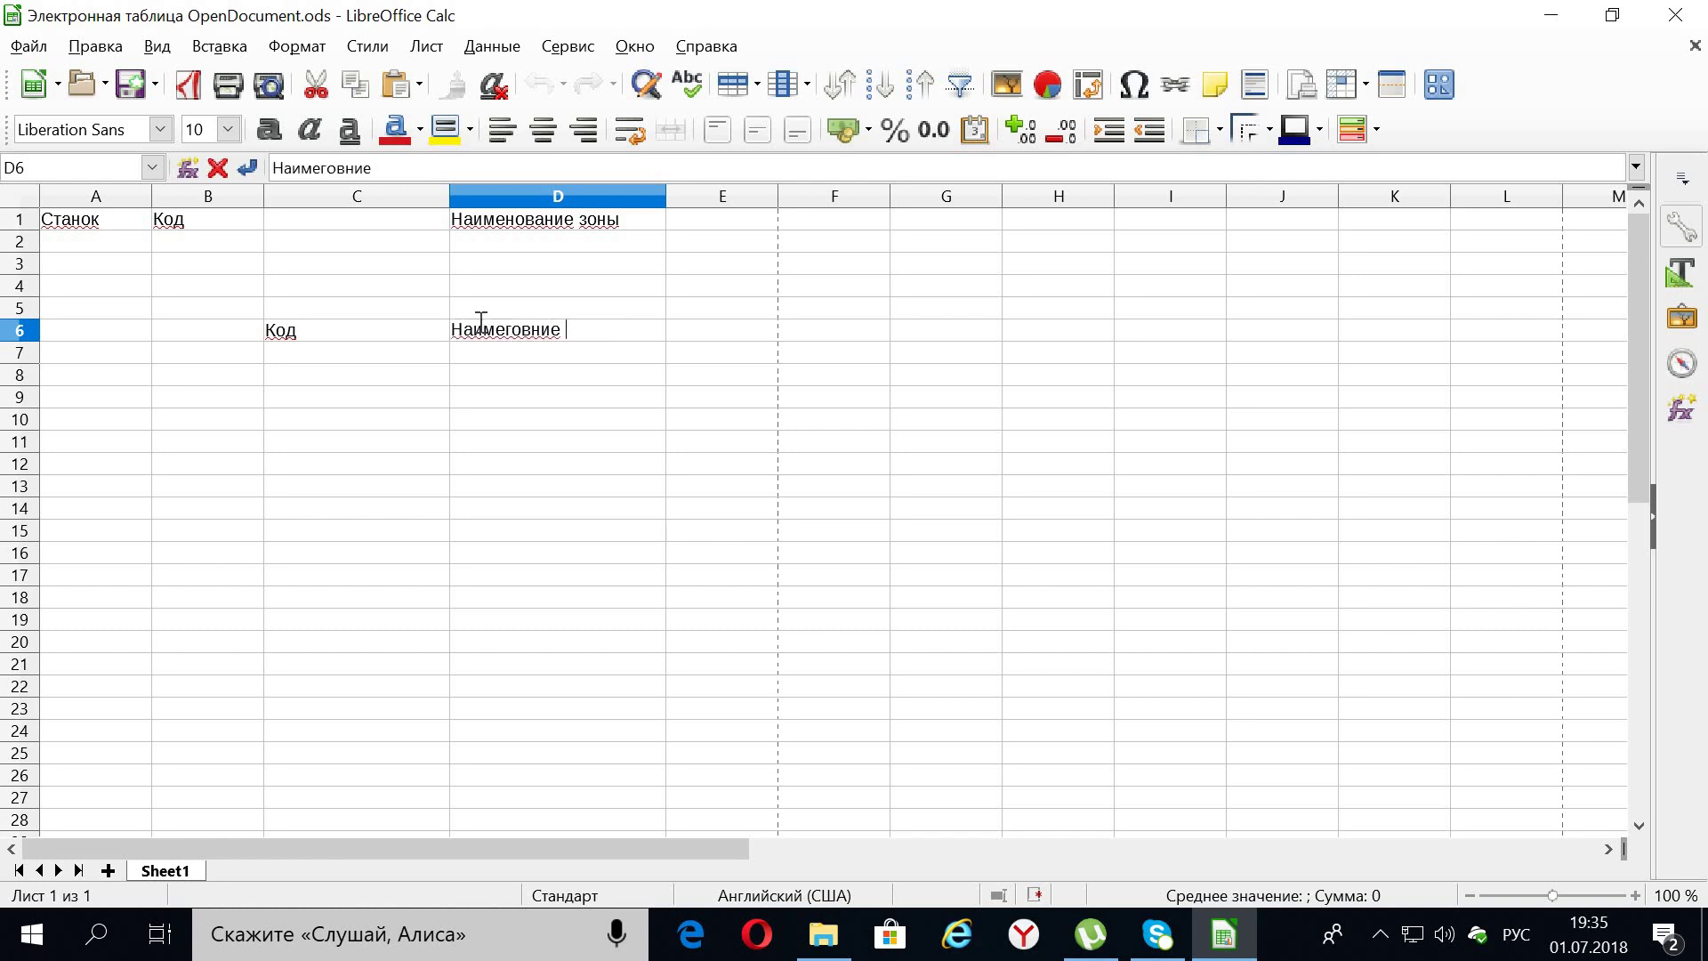
pyautogui.rightClick(481, 322)
pyautogui.click(468, 348)
pyautogui.rightClick(493, 331)
pyautogui.click(473, 360)
pyautogui.press('BackSpace')
pyautogui.press('BackSpace')
pyautogui.press('BackSpace')
pyautogui.press('BackSpace')
pyautogui.press('BackSpace')
pyautogui.press('BackSpace')
pyautogui.press('BackSpace')
pyautogui.press('BackSpace')
pyautogui.press('BackSpace')
pyautogui.press('BackSpace')
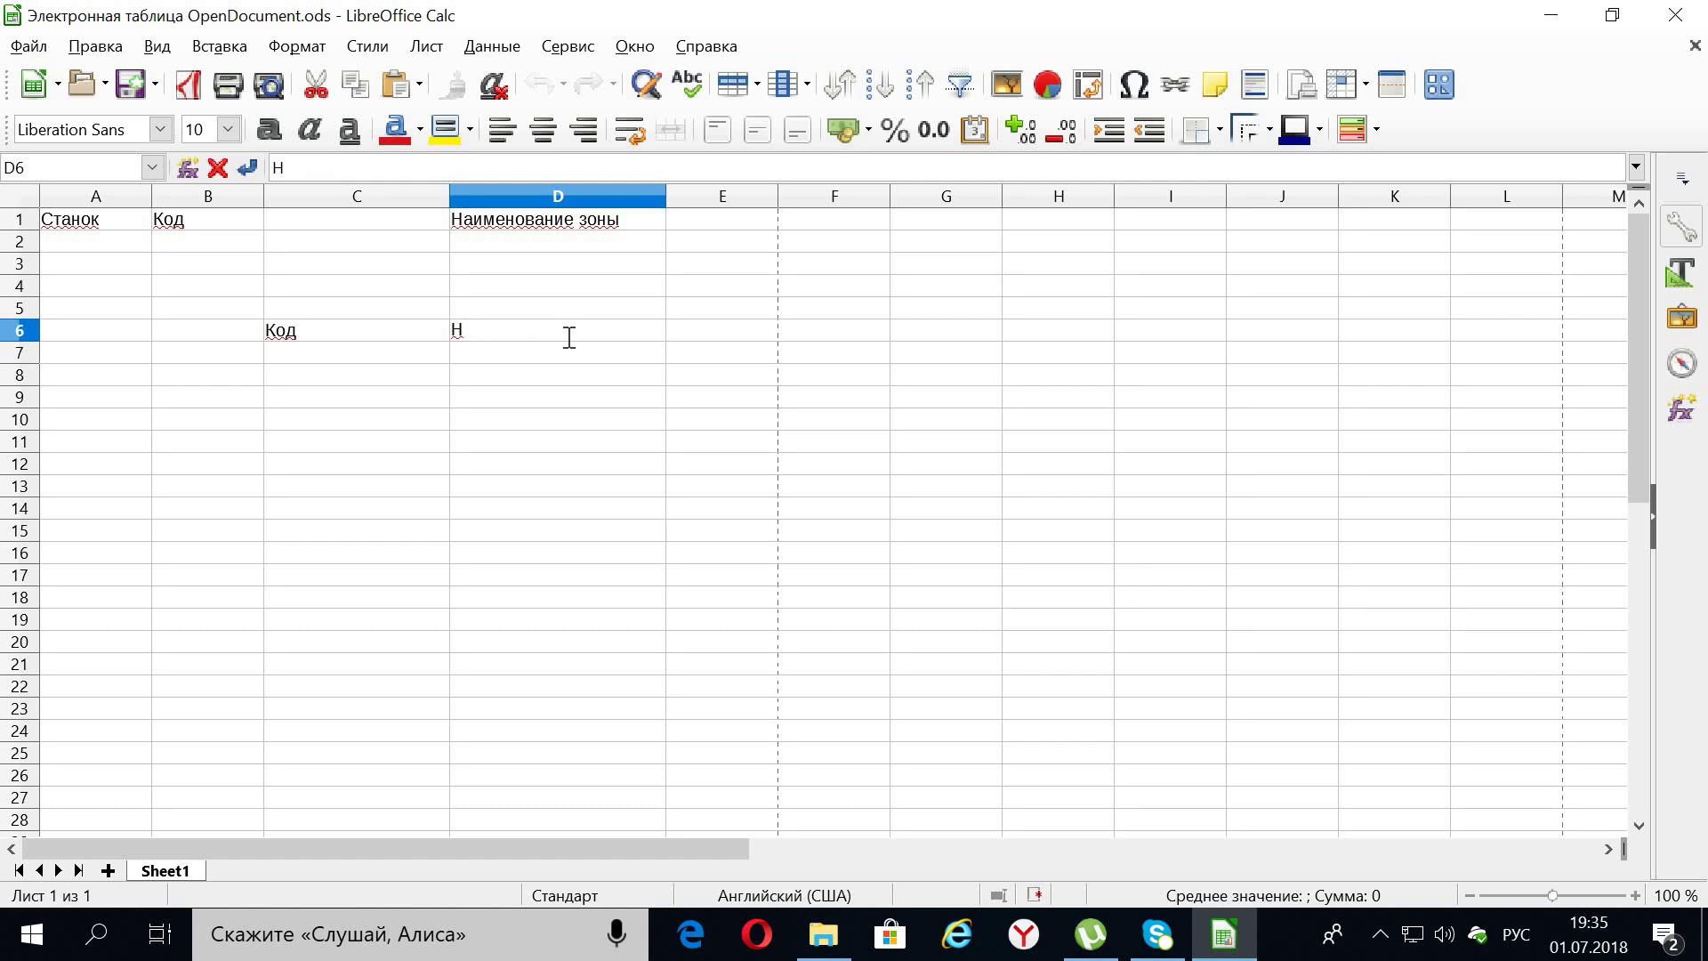
pyautogui.write('аименов')
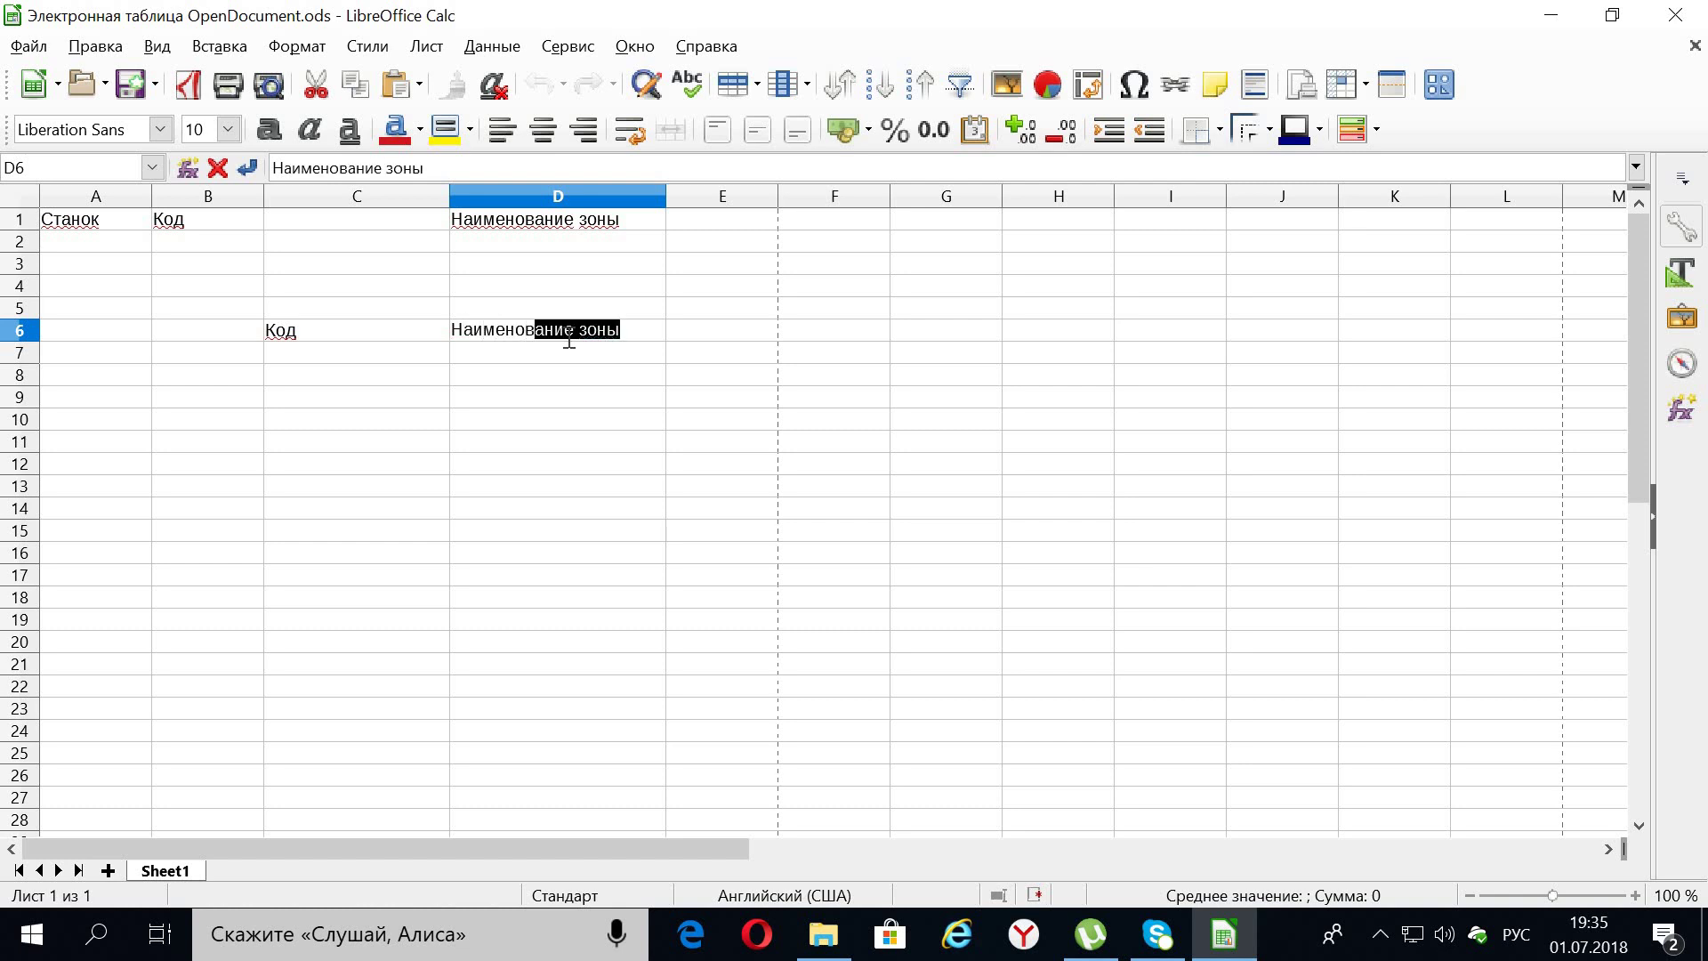
pyautogui.write('ание Зоны')
pyautogui.click(523, 463)
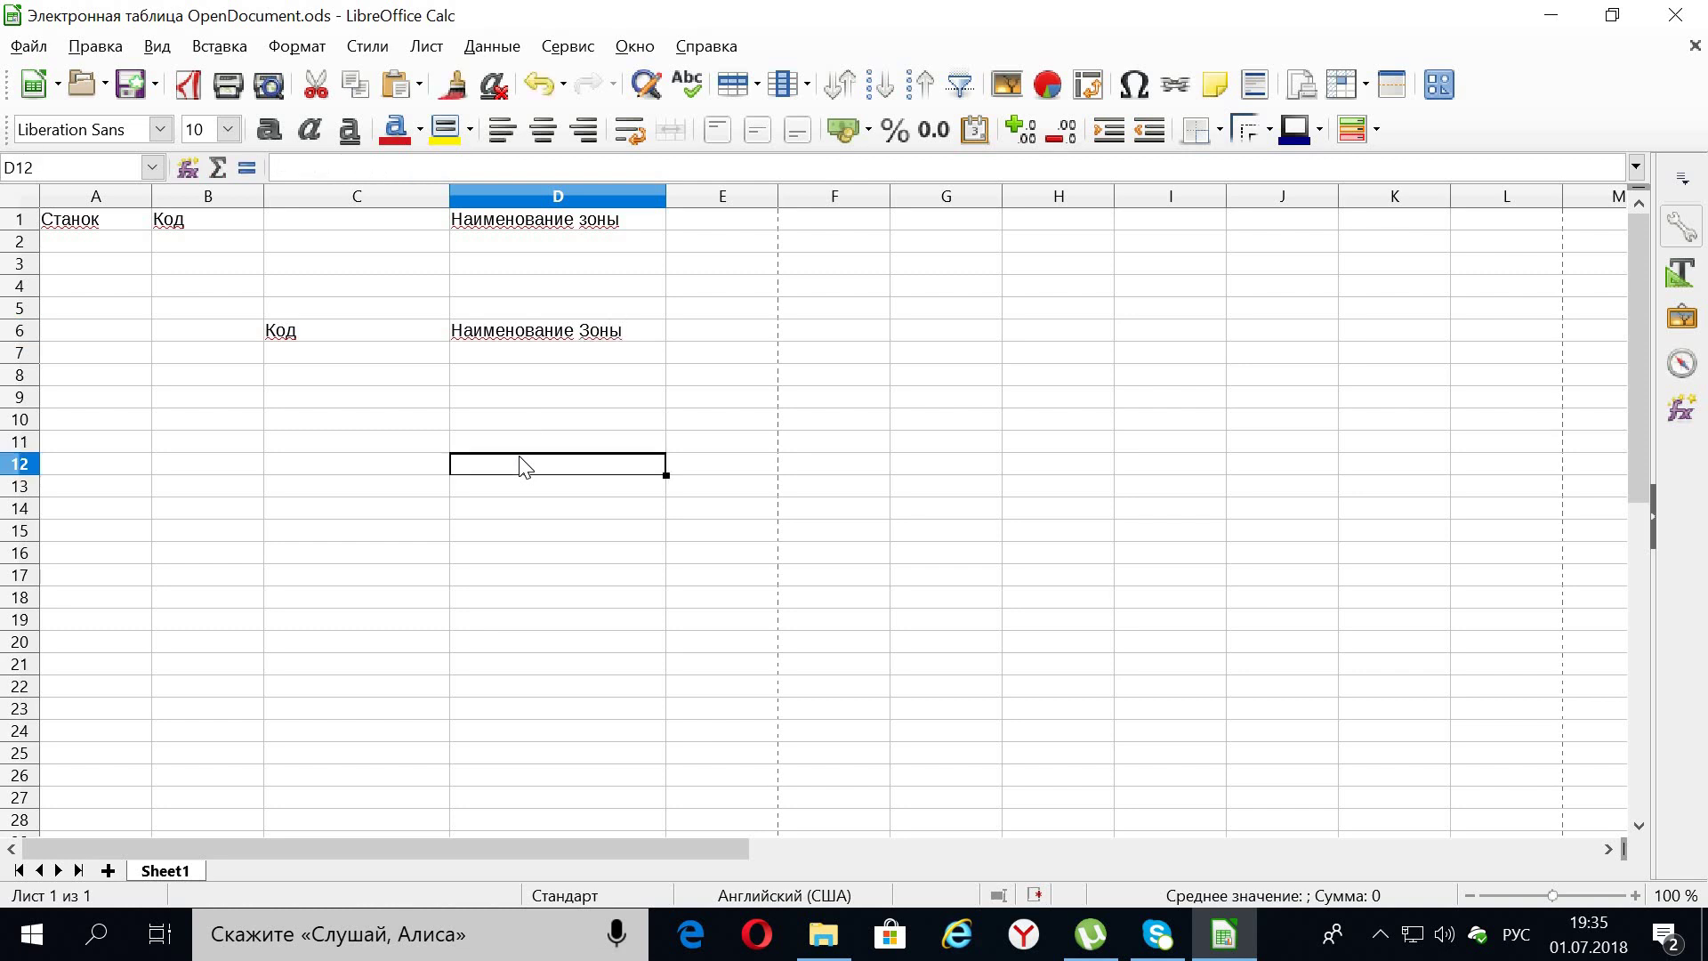